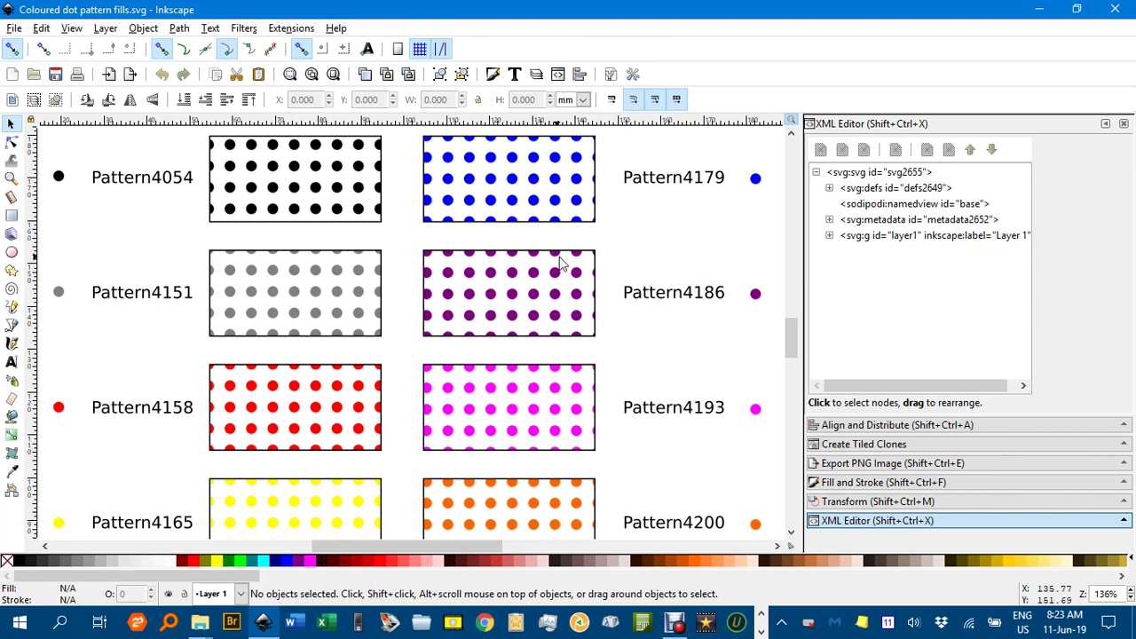
# Step: Move all 37 swatch and text objects off the page to the left, leaving it empty
pyautogui.scroll(-2, 573, 269)
pyautogui.scroll(4, 539, 350)
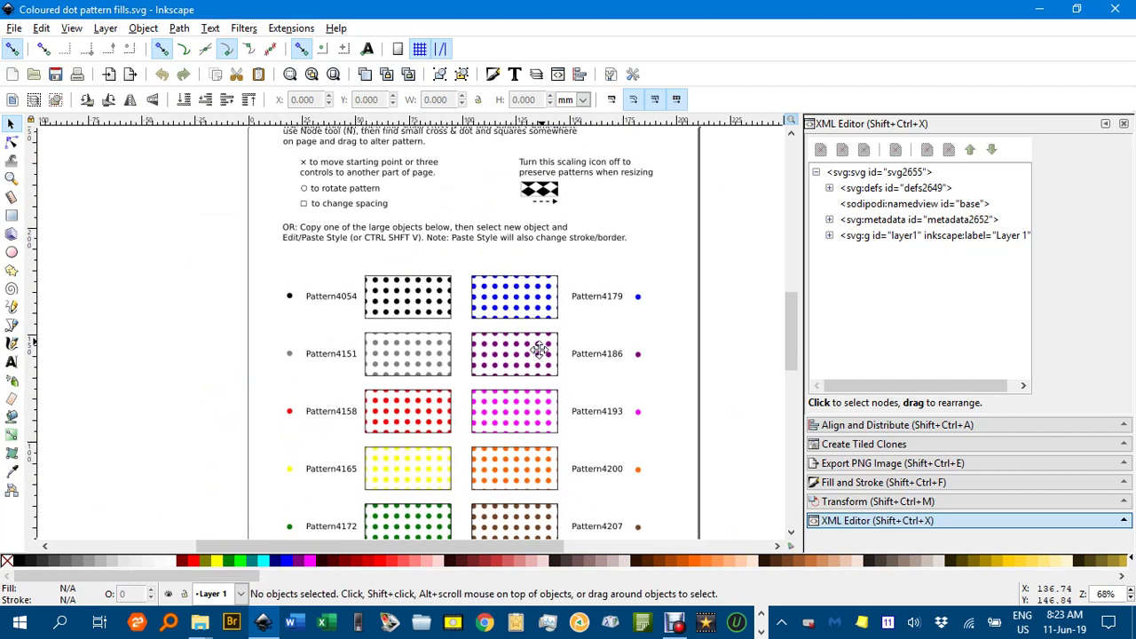
pyautogui.moveTo(508, 416)
pyautogui.mouseDown()
pyautogui.moveTo(482, 246)
pyautogui.moveTo(277, 272)
pyautogui.moveTo(369, 367)
pyautogui.moveTo(455, 410)
pyautogui.moveTo(515, 401)
pyautogui.mouseUp()
pyautogui.scroll(-2, 515, 401)
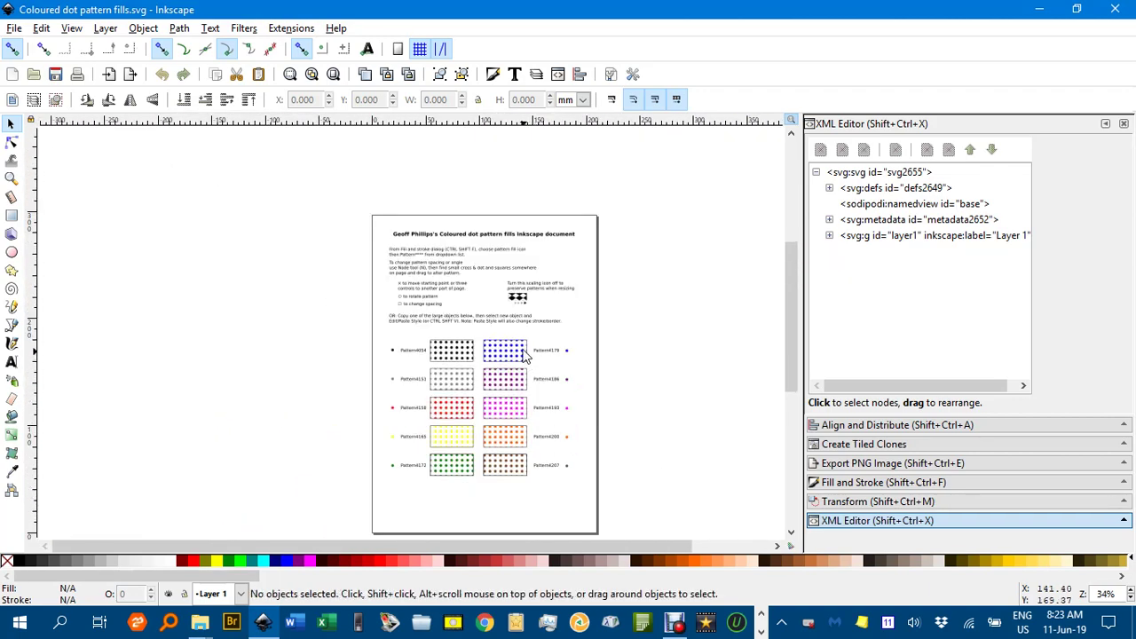
pyautogui.moveTo(349, 221); pyautogui.dragTo(613, 516)
pyautogui.moveTo(521, 444); pyautogui.dragTo(271, 439)
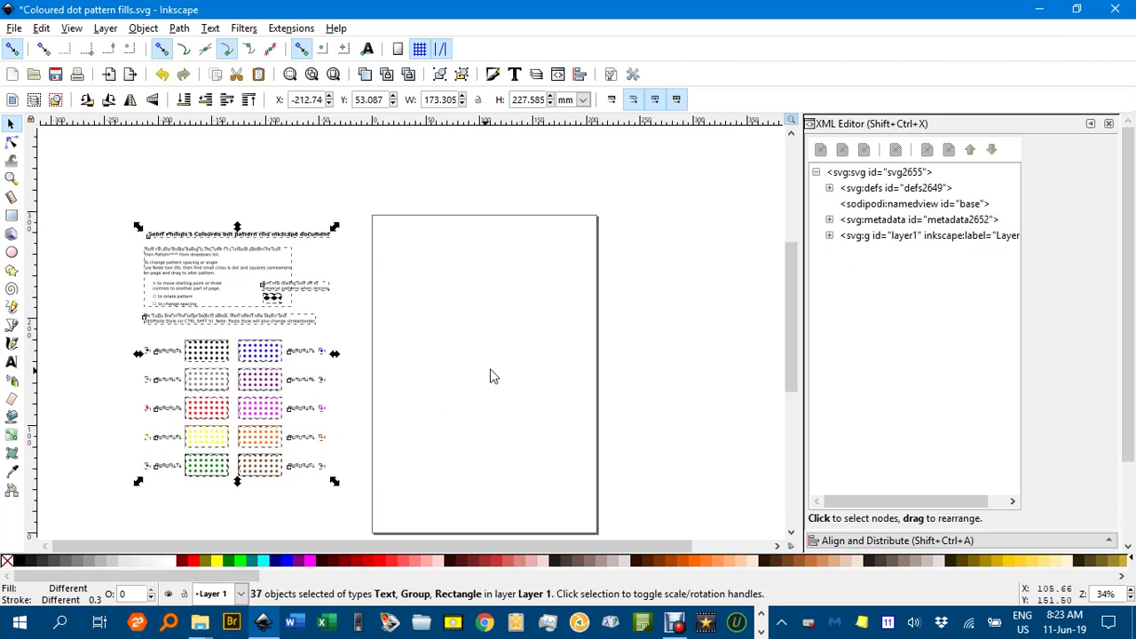
pyautogui.click(635, 322)
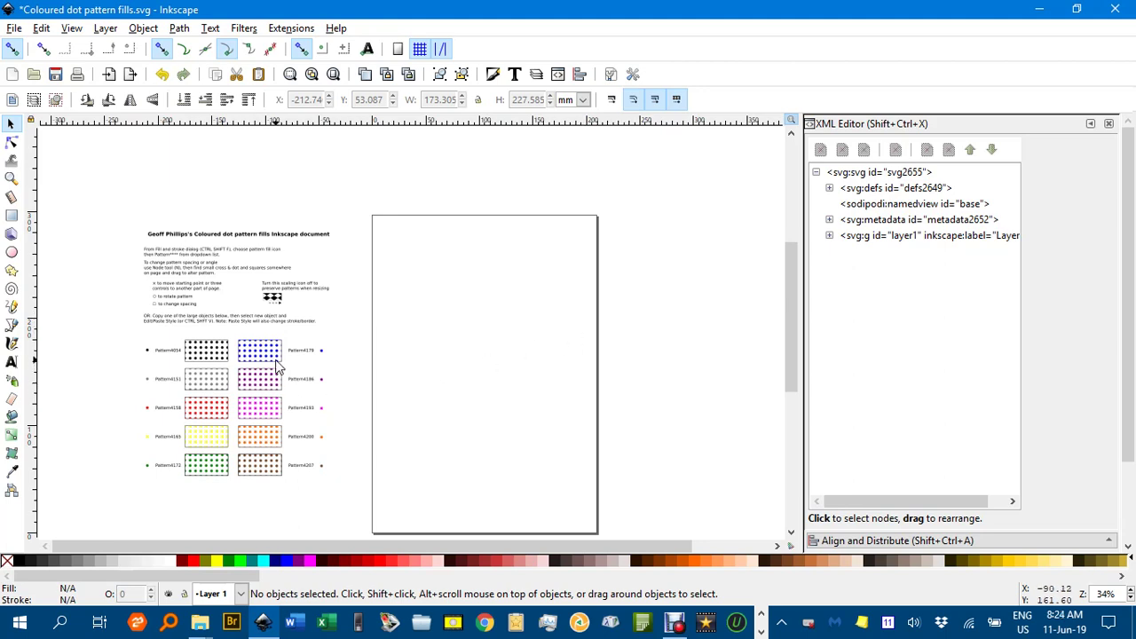
pyautogui.keyDown('ctrl'); pyautogui.scroll(2, 280, 364); pyautogui.keyUp('ctrl')
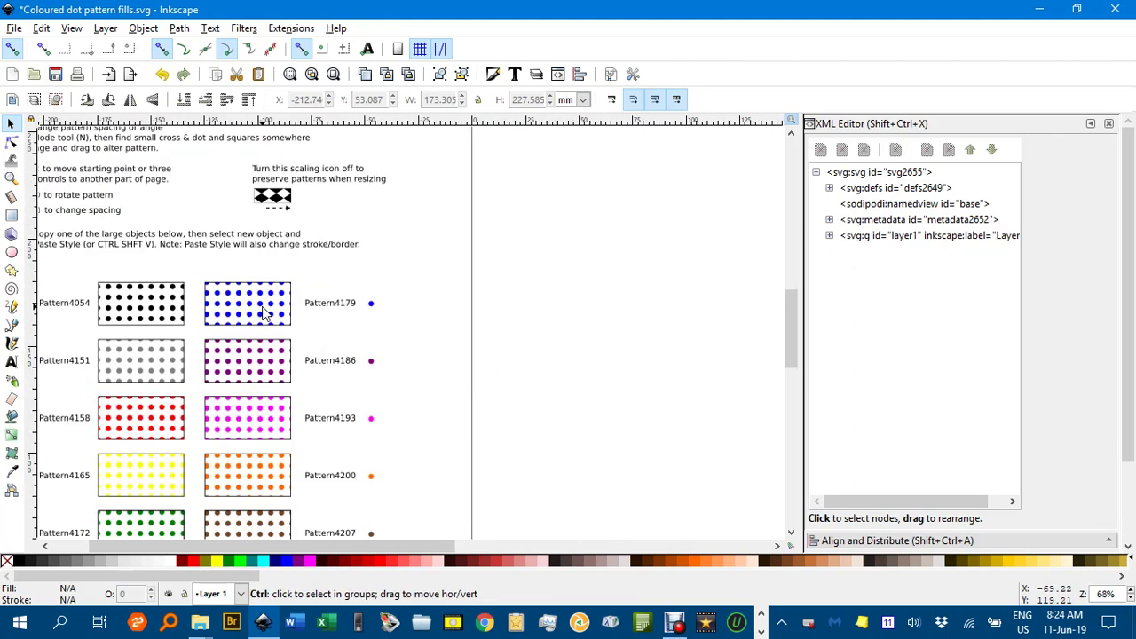
# Step: Draw an unfilled, stroked ellipse about 118 × 76 mm on the blank page
pyautogui.moveTo(454, 316); pyautogui.dragTo(336, 316)
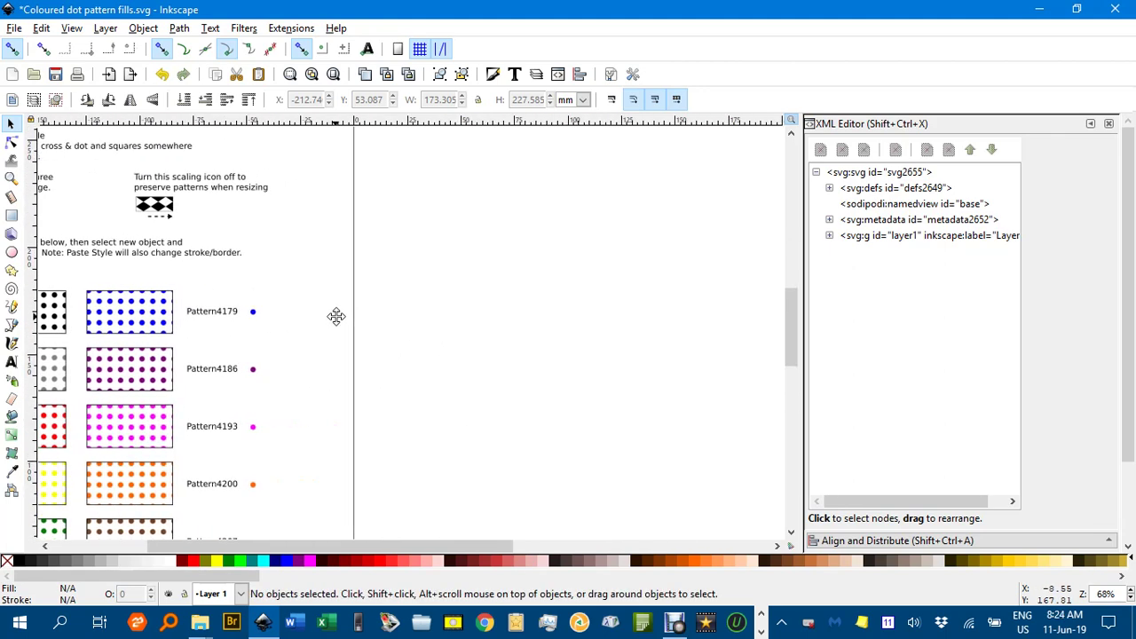
pyautogui.click(11, 252)
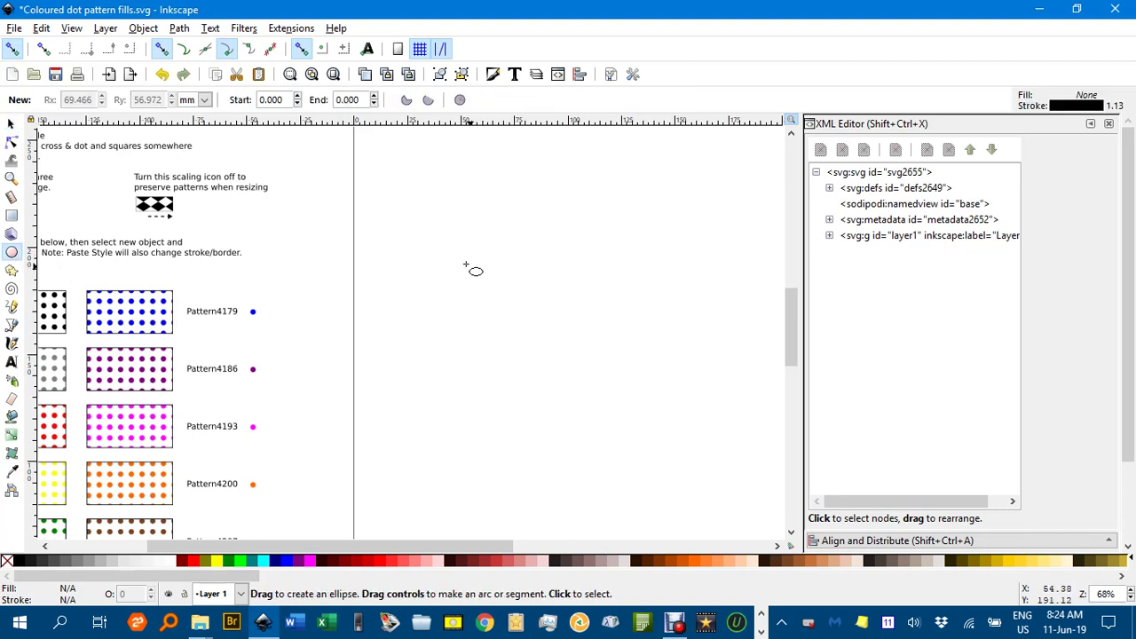
pyautogui.moveTo(442, 256); pyautogui.dragTo(694, 418)
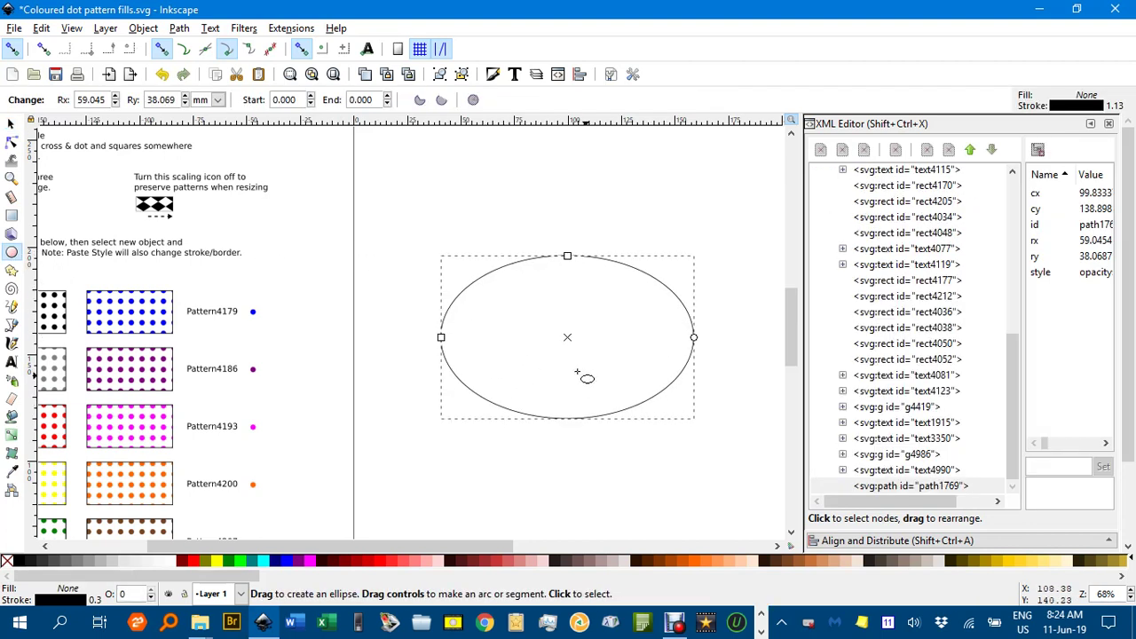
pyautogui.click(11, 124)
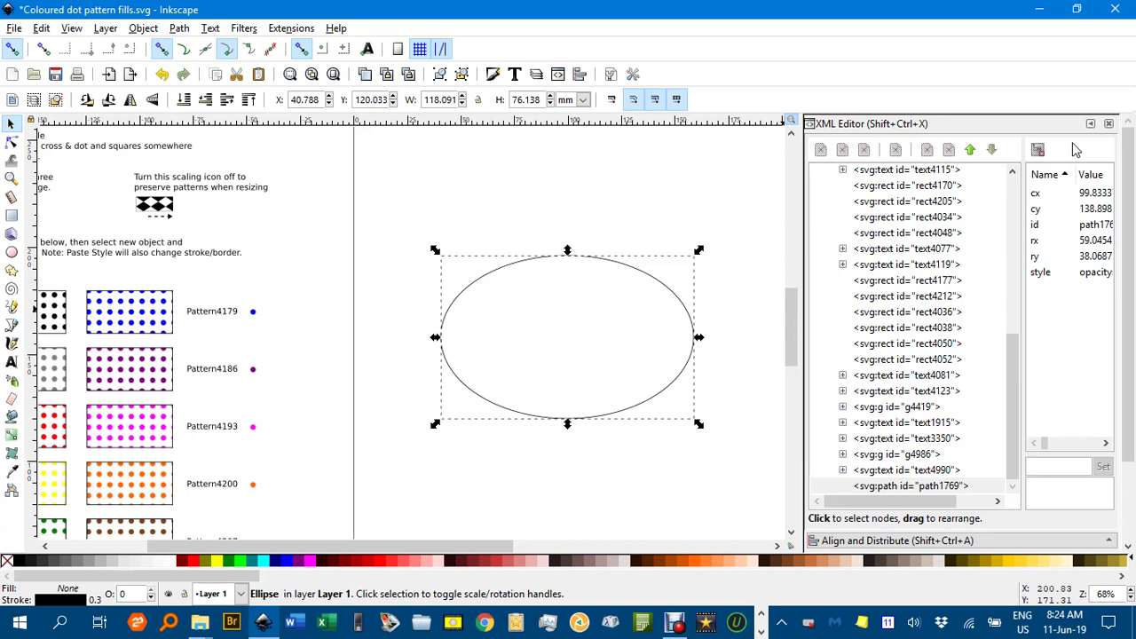
# Step: Close the XML Editor and Transform docks and give the ellipse the blue pattern4179 fill
pyautogui.click(1109, 123)
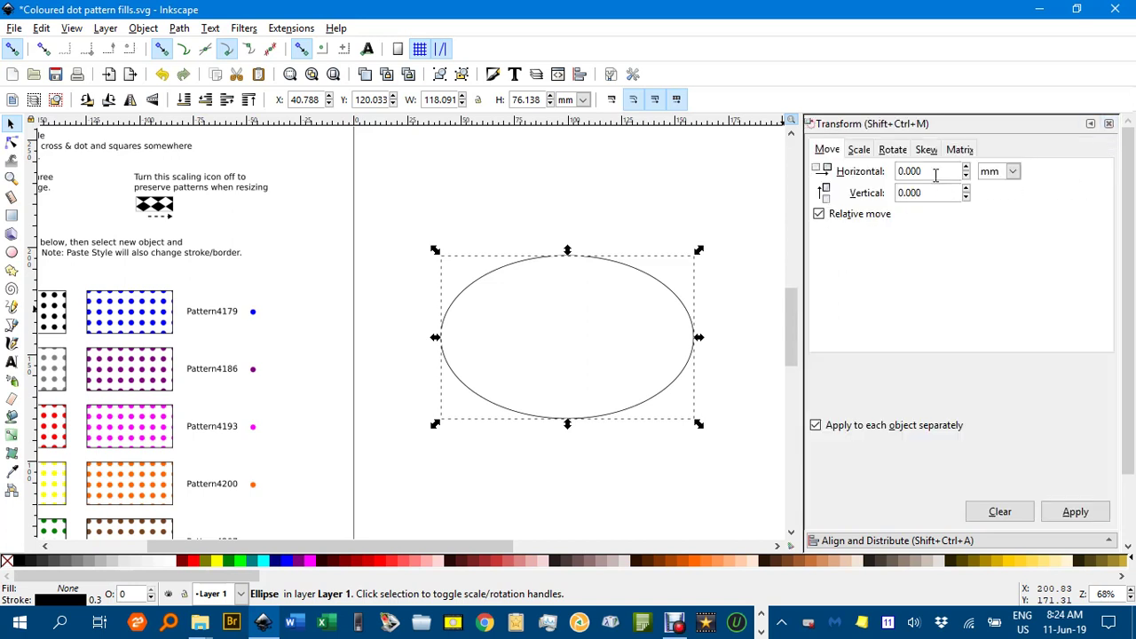
pyautogui.click(1109, 123)
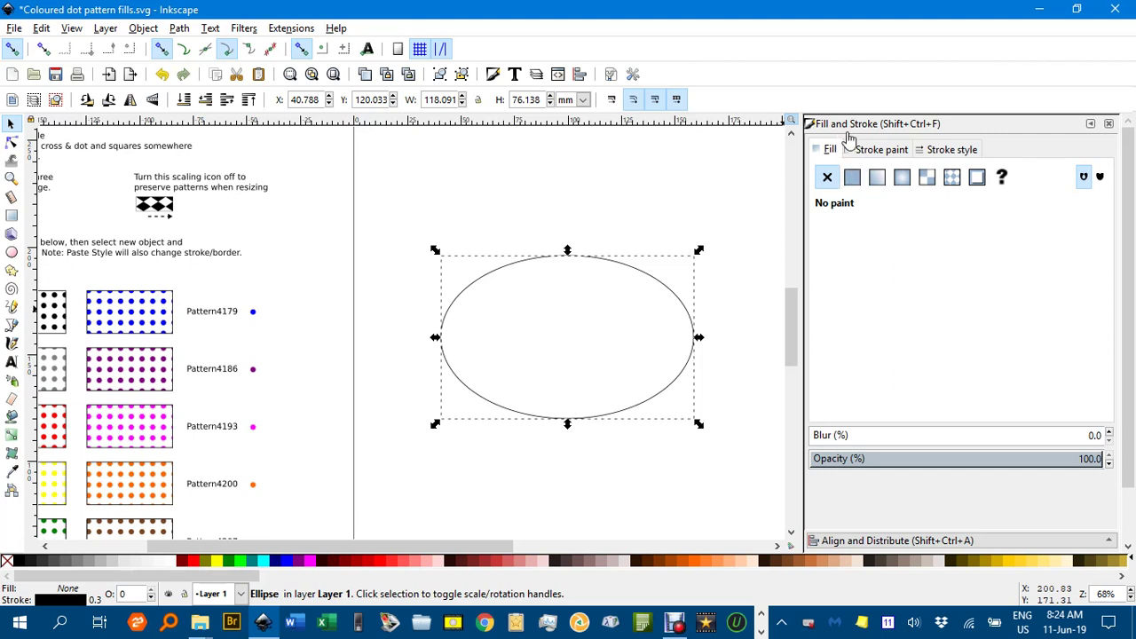
pyautogui.click(952, 178)
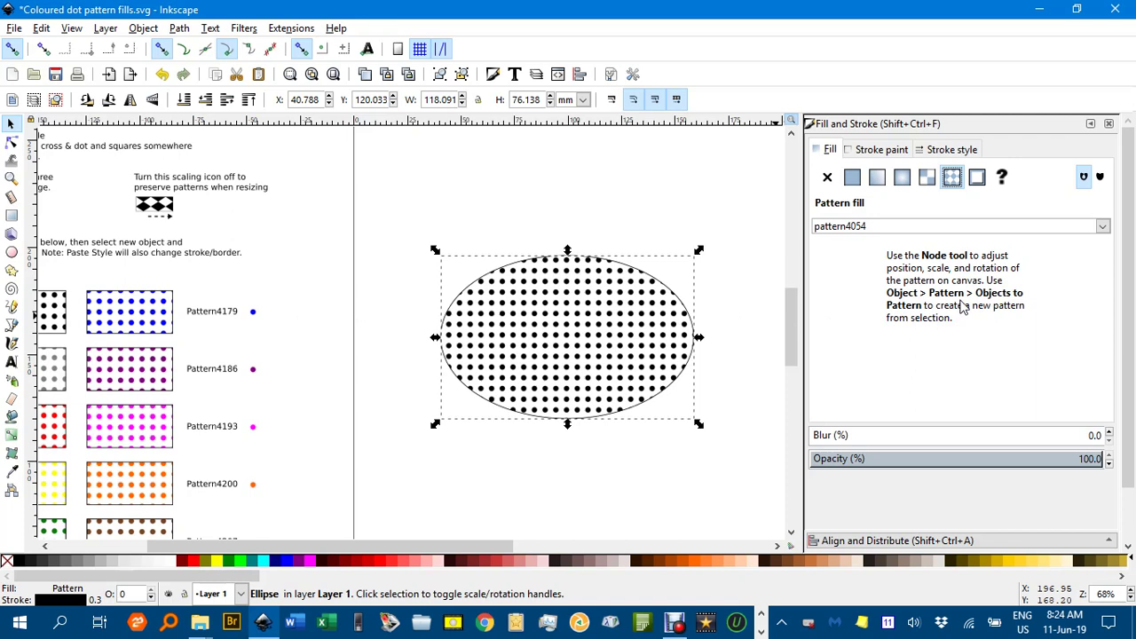
pyautogui.click(1102, 227)
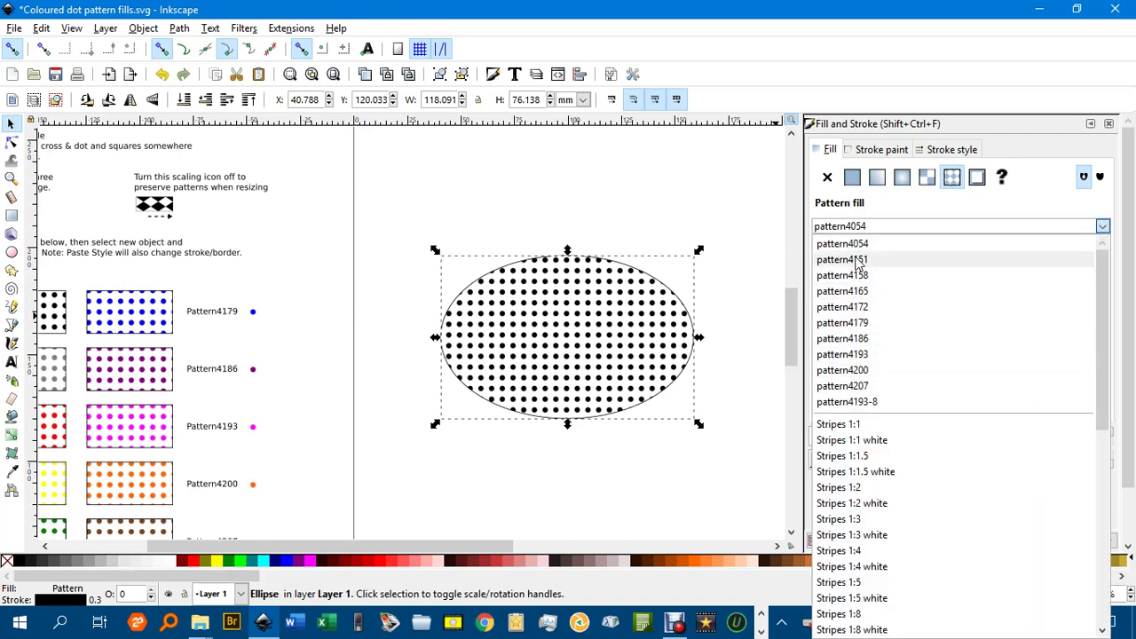
pyautogui.click(850, 325)
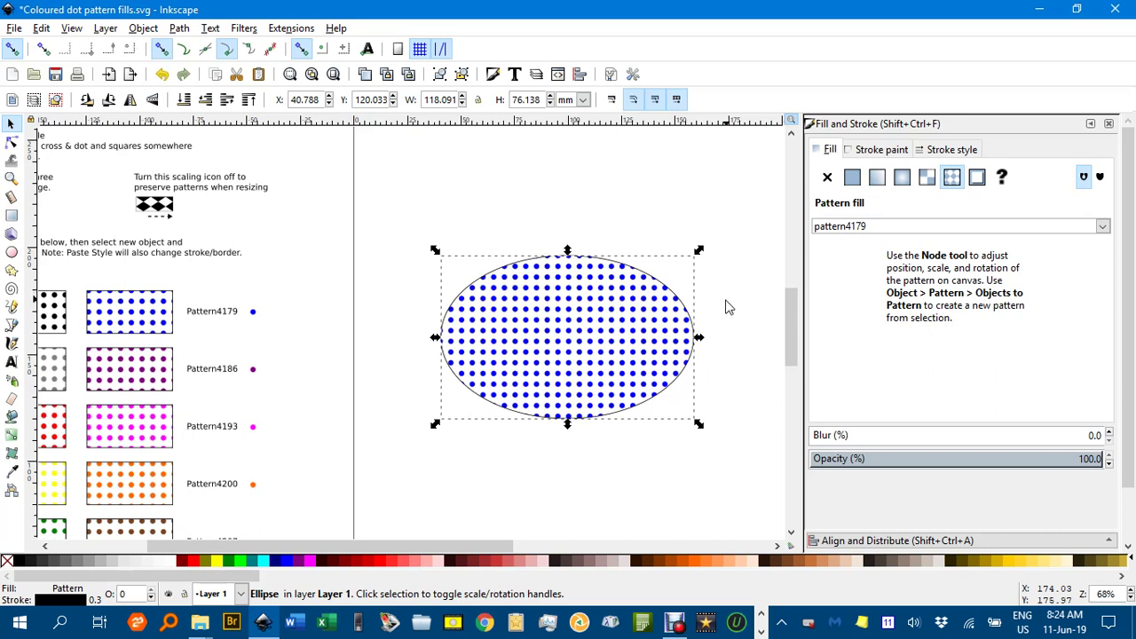
# Step: Turn off 'Move patterns with objects' and squash the ellipse to about 118 × 31 mm
pyautogui.moveTo(566, 258); pyautogui.dragTo(565, 364)
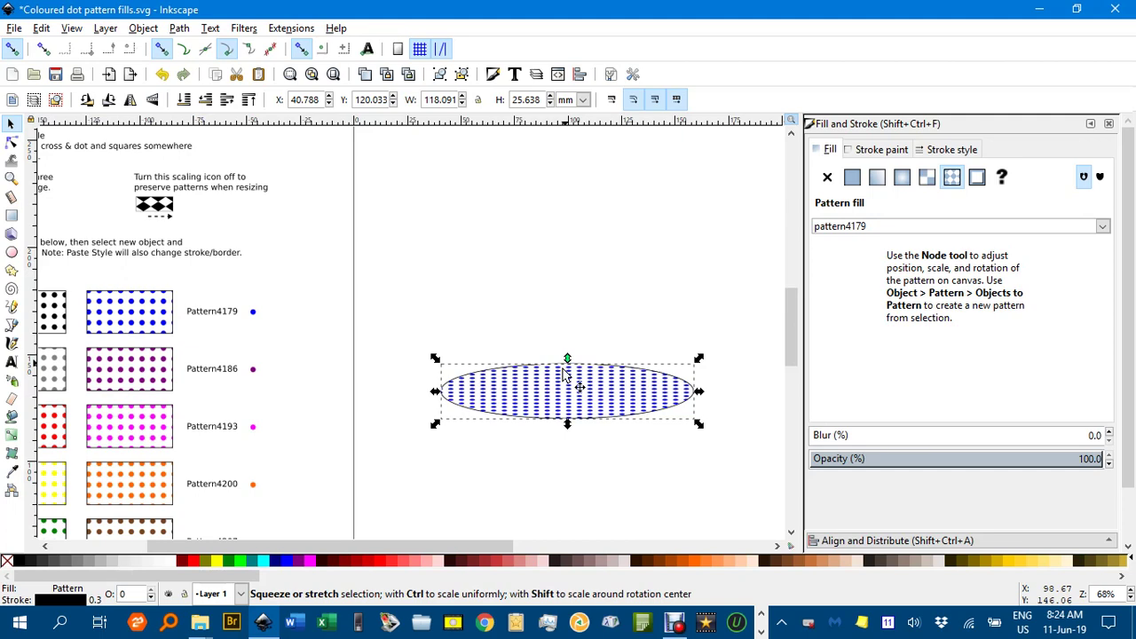
pyautogui.scroll(4, 569, 379)
pyautogui.scroll(-3, 570, 382)
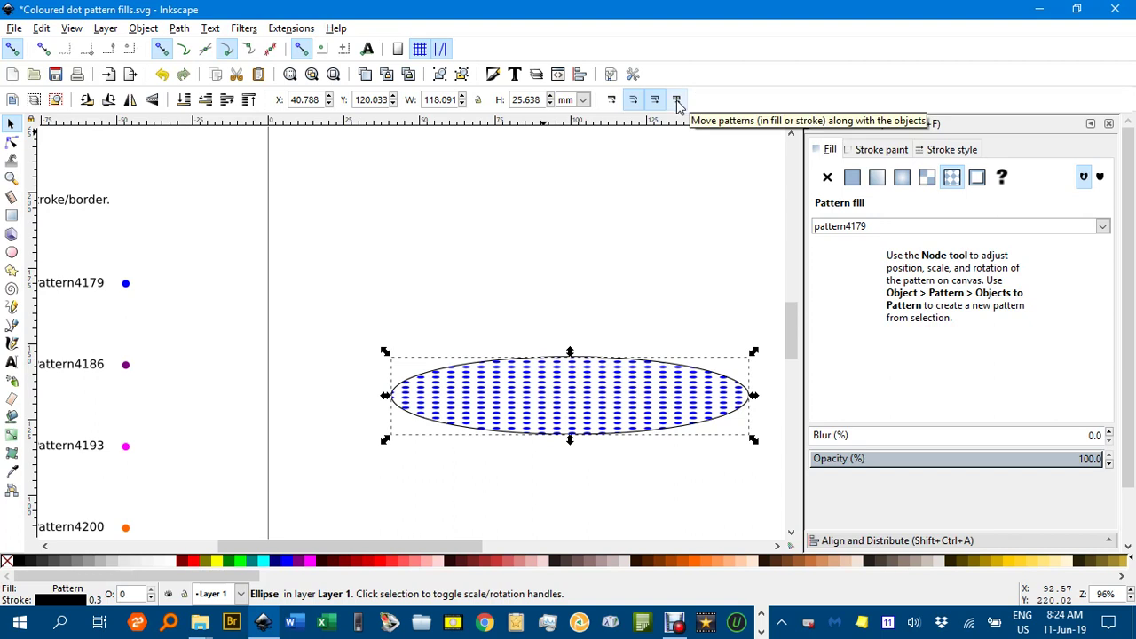
pyautogui.hotkey('ctrl', 'z')
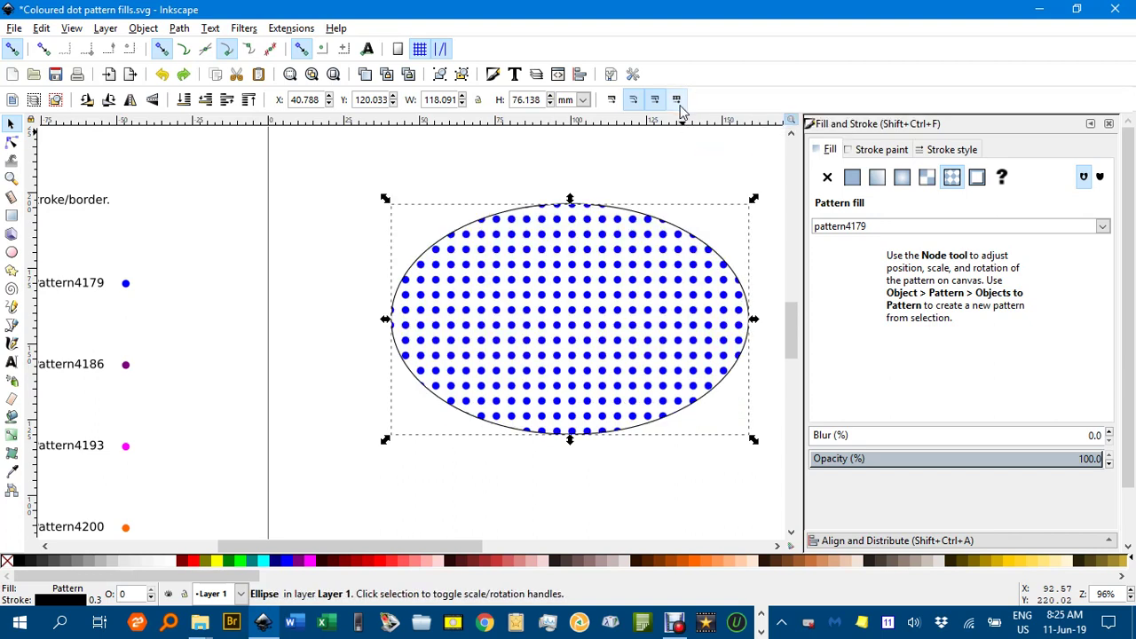
pyautogui.click(676, 101)
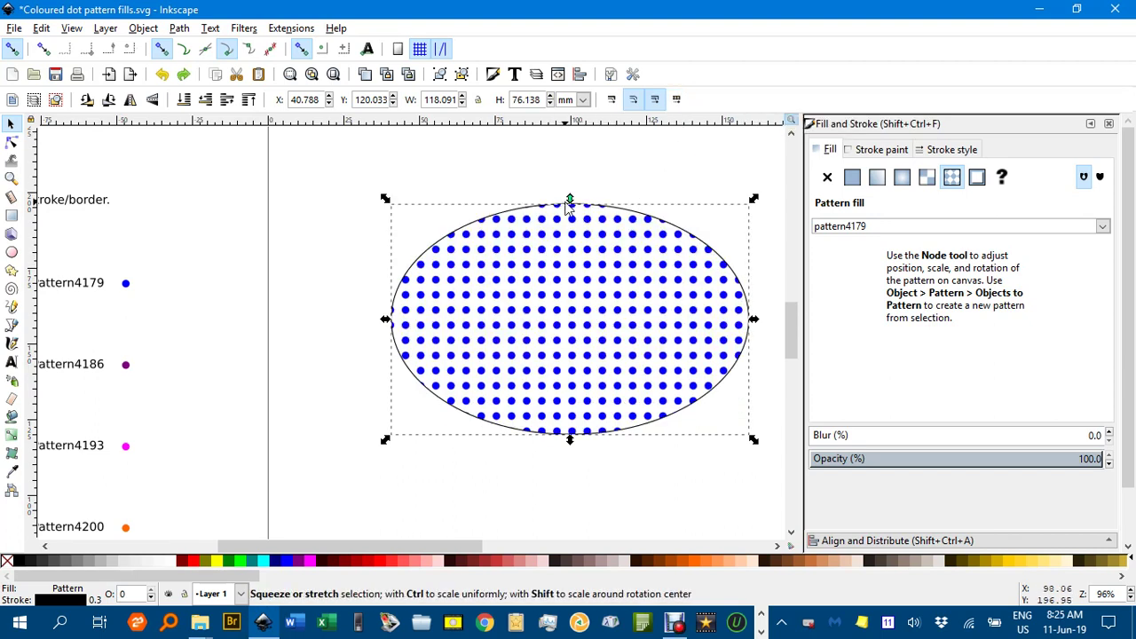
pyautogui.moveTo(569, 198); pyautogui.dragTo(584, 340)
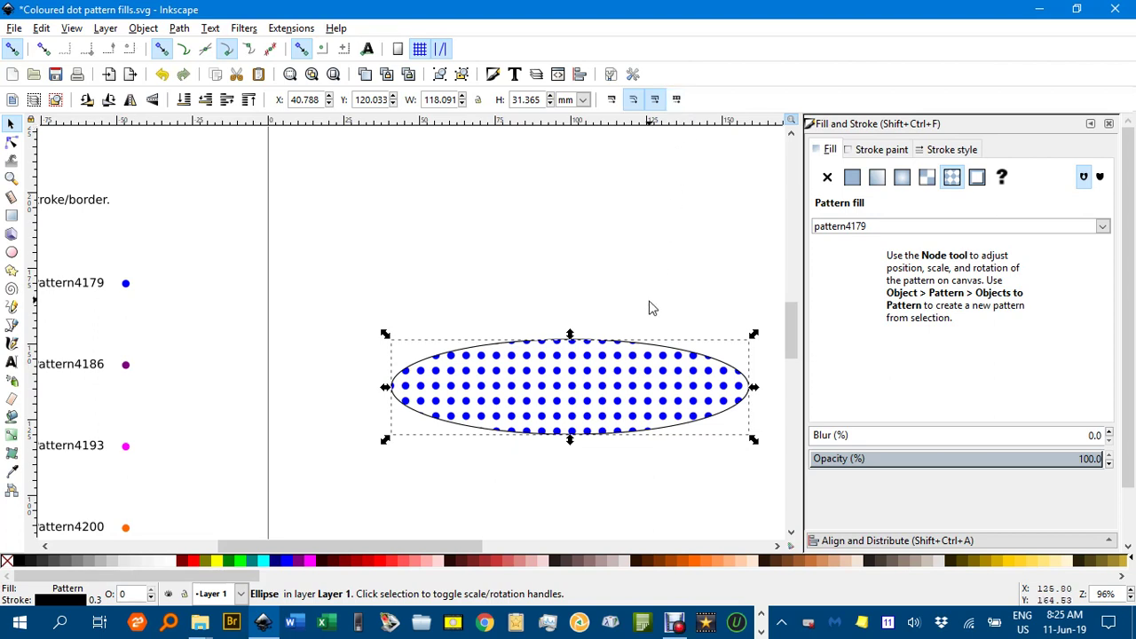
# Step: Delete the blue-dotted ellipse from the page
pyautogui.keyDown('ctrl'); pyautogui.scroll(-1, 649, 310); pyautogui.keyUp('ctrl')
pyautogui.keyDown('ctrl'); pyautogui.scroll(-1, 649, 311); pyautogui.keyUp('ctrl')
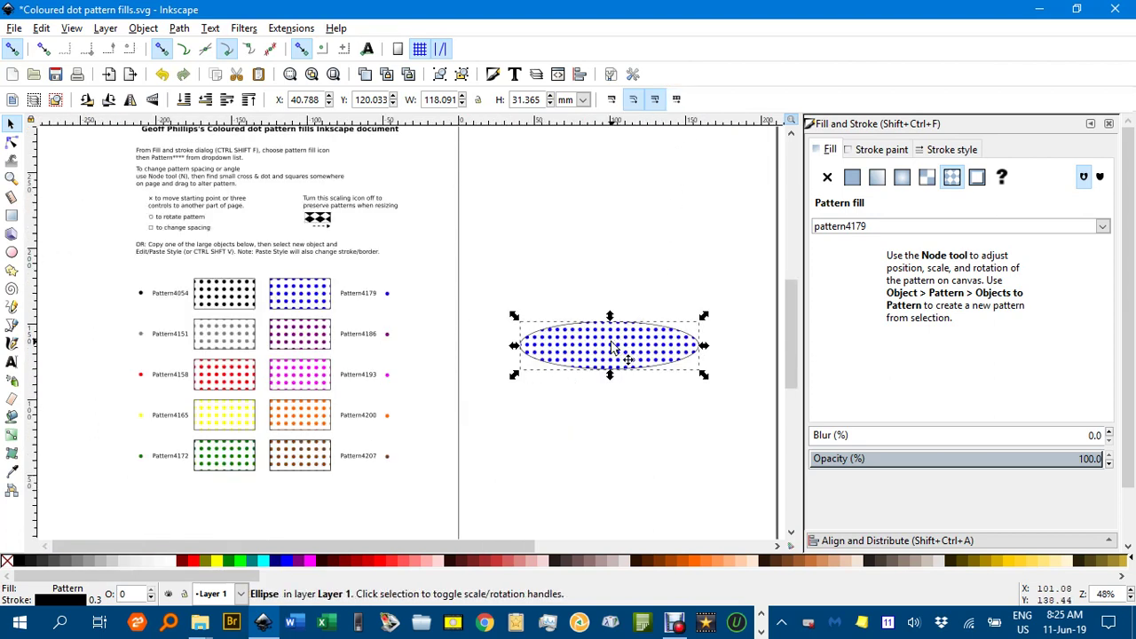
pyautogui.press('Delete')
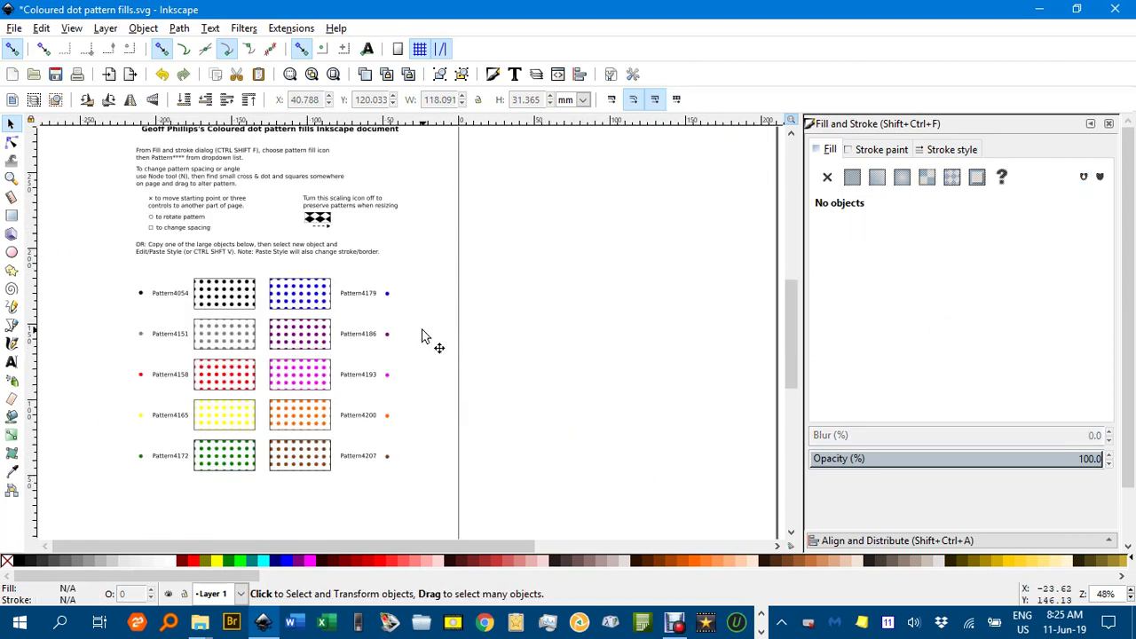
# Step: Draw a cyan five-pointed star, about 159 × 155 mm, on the page
pyautogui.click(12, 274)
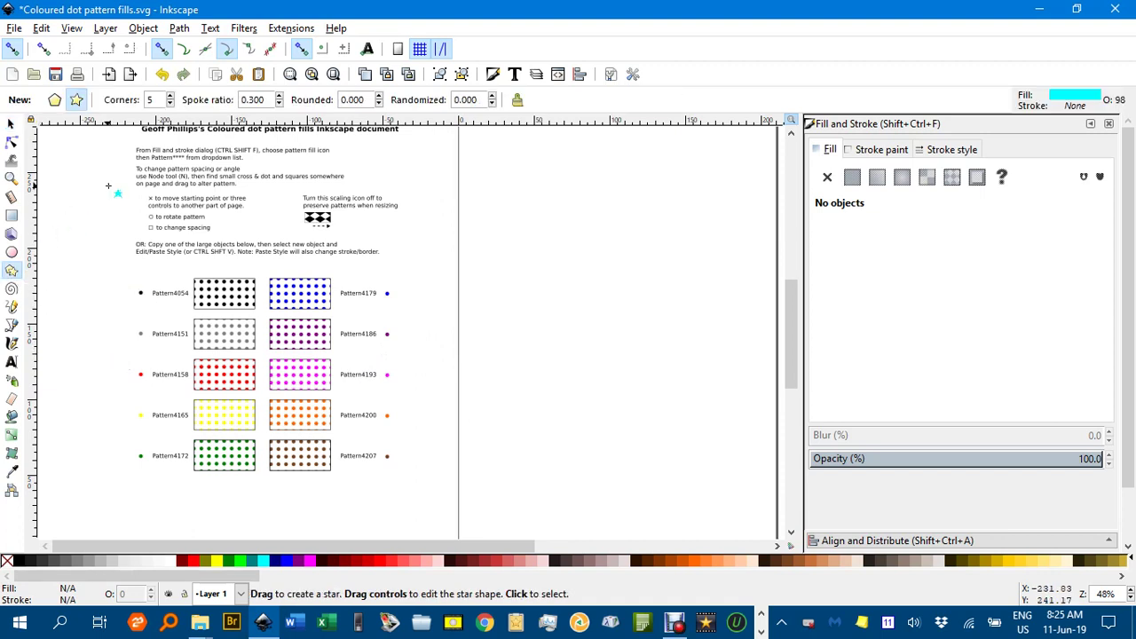
pyautogui.moveTo(597, 293)
pyautogui.mouseDown()
pyautogui.moveTo(647, 337)
pyautogui.moveTo(678, 387)
pyautogui.mouseUp()
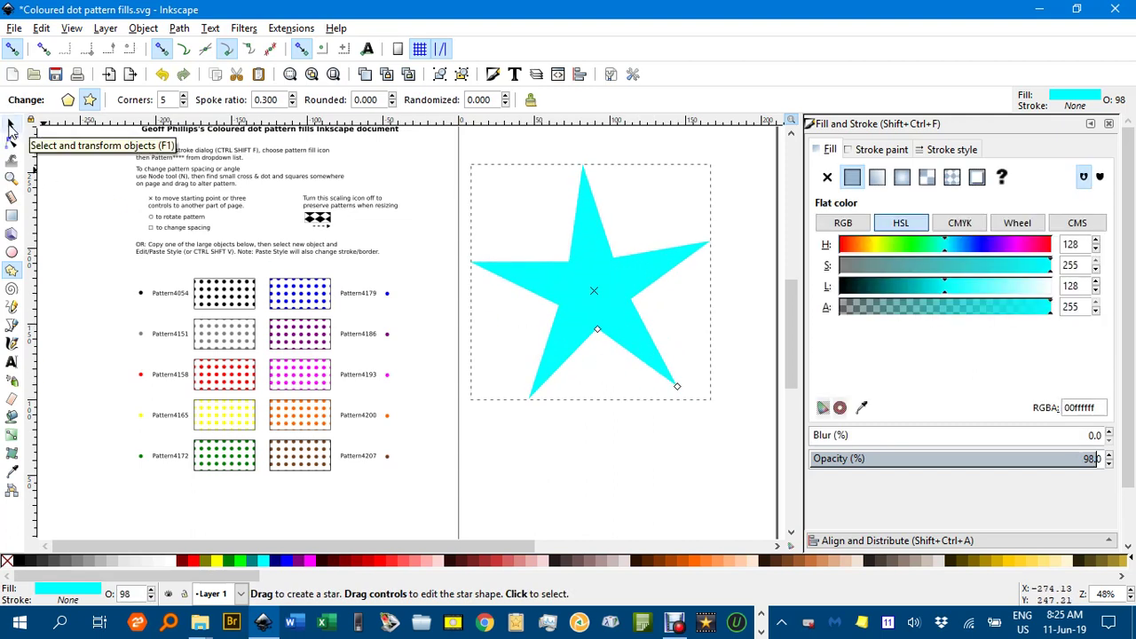
pyautogui.click(10, 127)
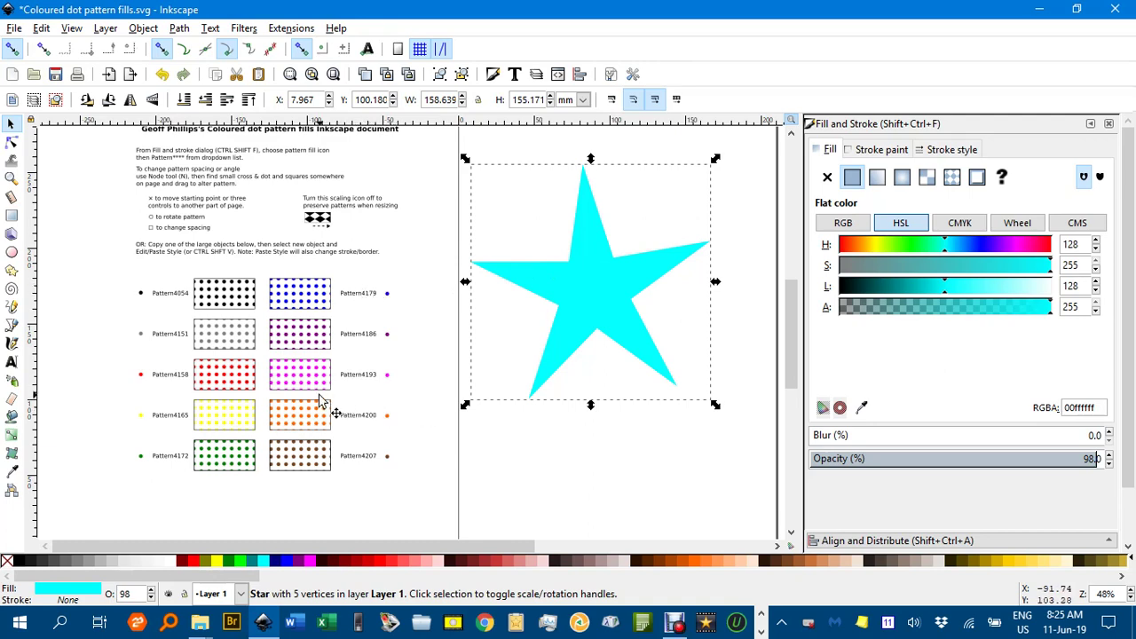
# Step: Copy the red Pattern4158 dot swatch rectangle
pyautogui.click(229, 380)
pyautogui.click(41, 28)
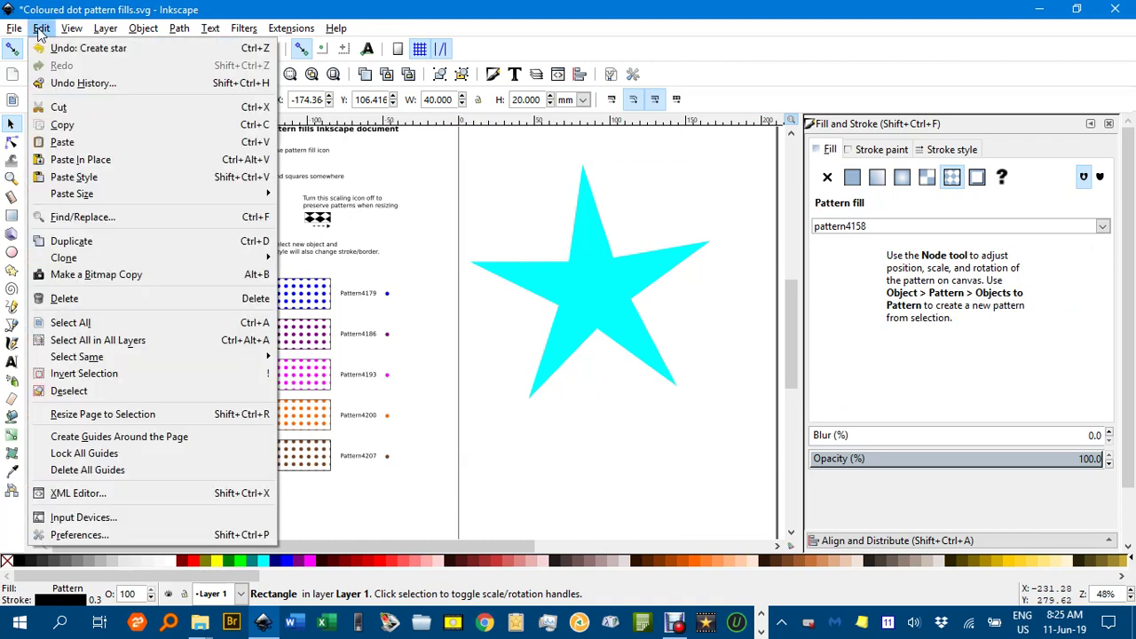
pyautogui.click(492, 229)
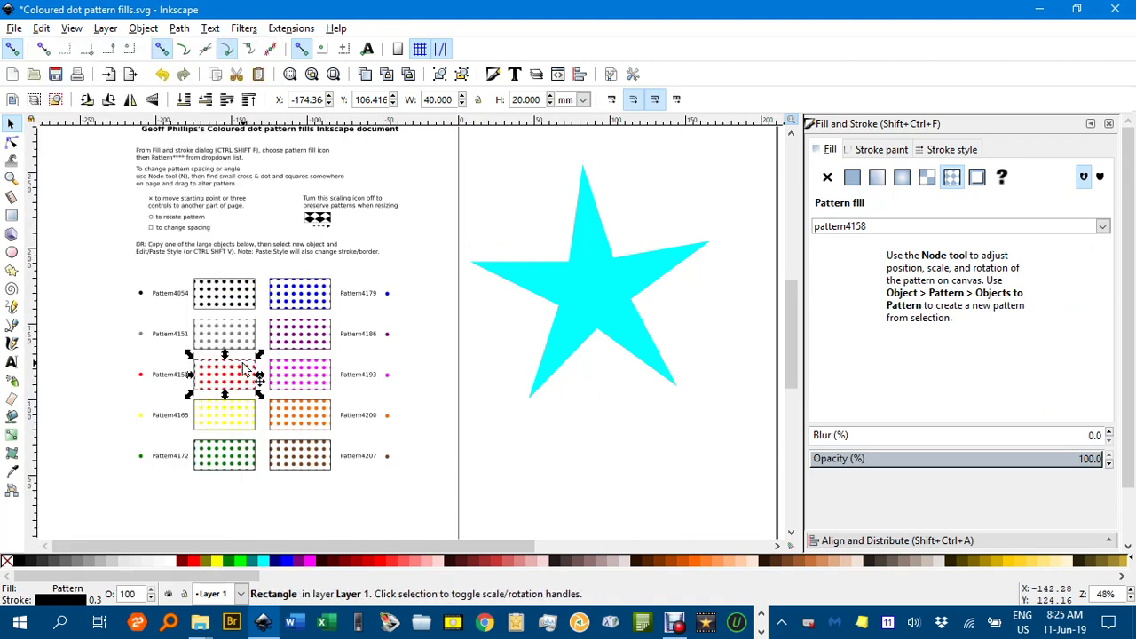
# Step: Paste the copied red dot fill onto the cyan star as its style
pyautogui.click(595, 295)
pyautogui.click(41, 29)
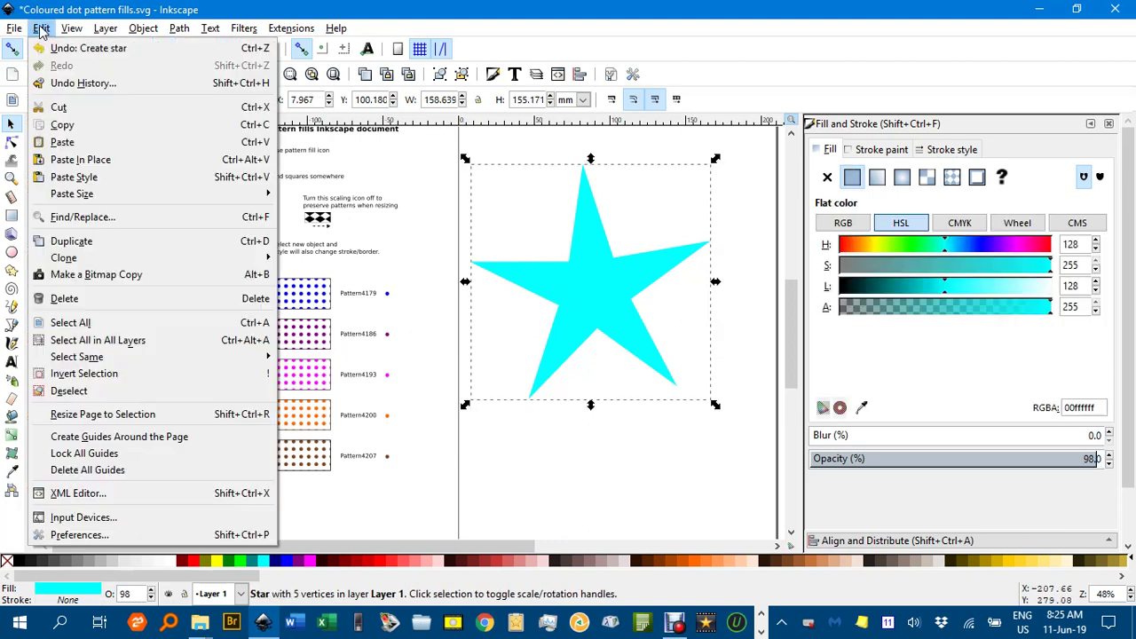
pyautogui.click(121, 184)
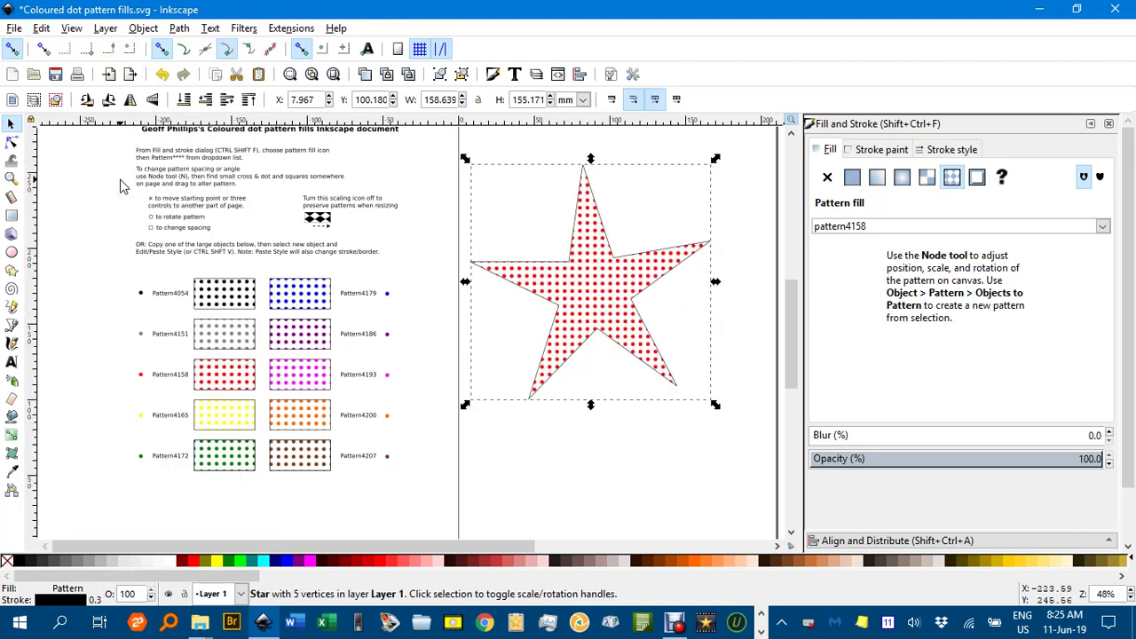
pyautogui.click(572, 506)
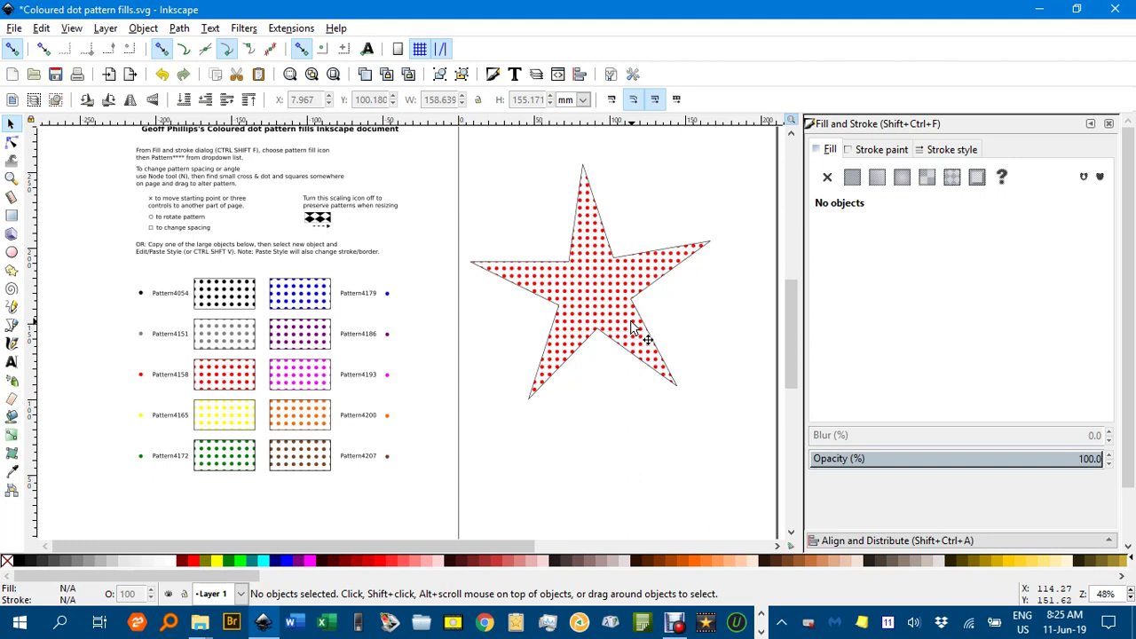
pyautogui.moveTo(645, 332); pyautogui.dragTo(385, 366)
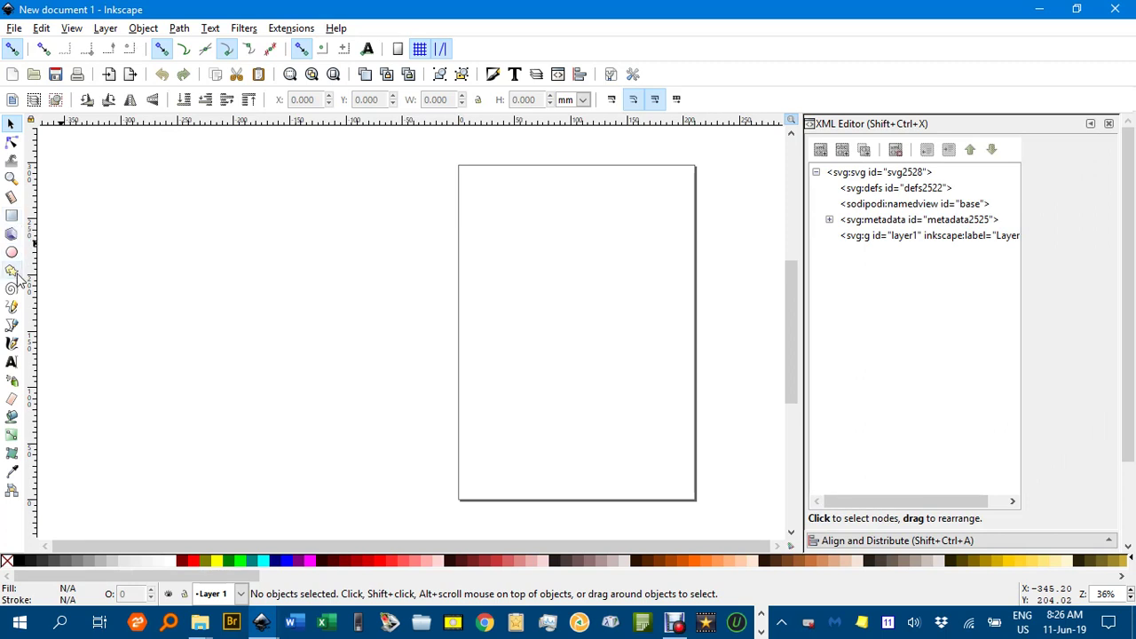
# Step: Draw a closed four-corner straight-line path, about 143 × 120 mm, in New document 1
pyautogui.click(11, 325)
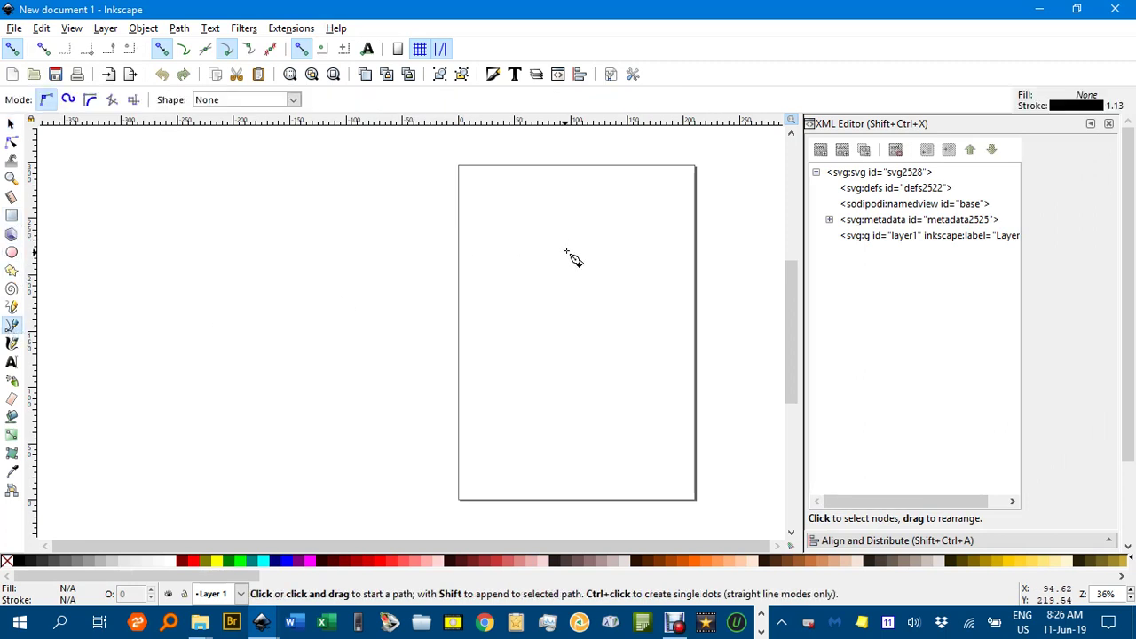
pyautogui.click(582, 220)
pyautogui.click(468, 303)
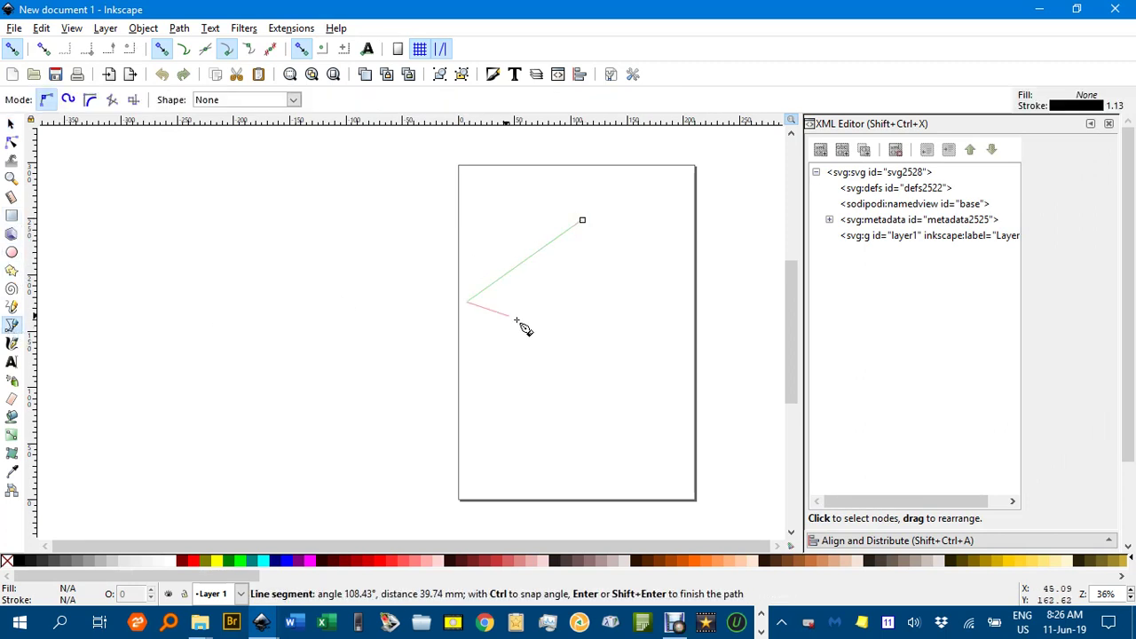
pyautogui.click(597, 353)
pyautogui.click(628, 289)
pyautogui.click(583, 221)
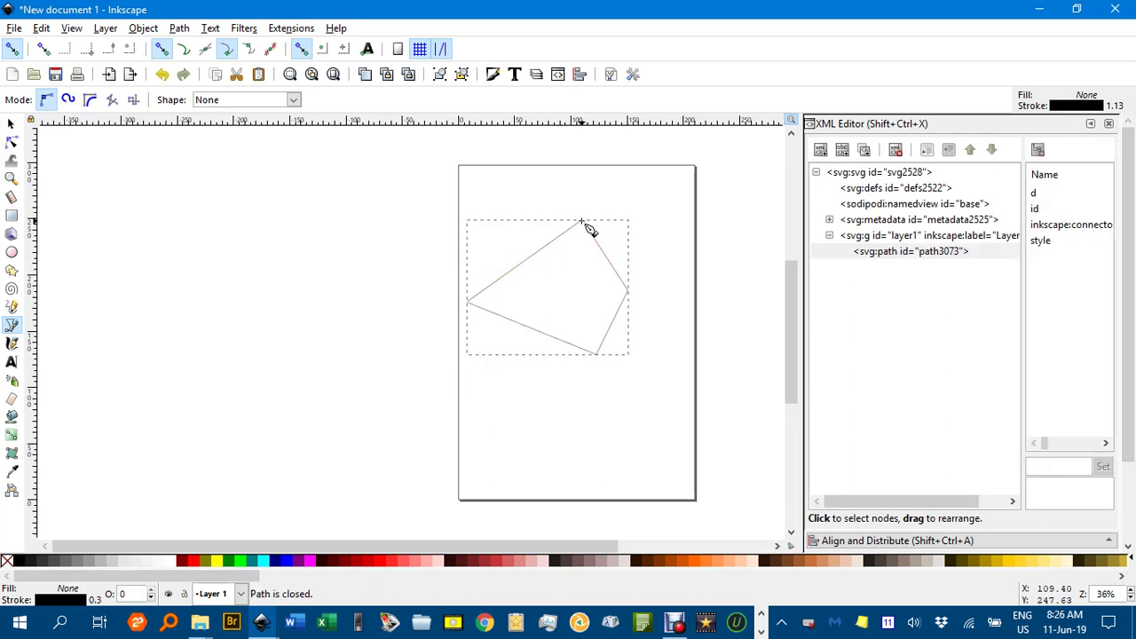
pyautogui.click(12, 125)
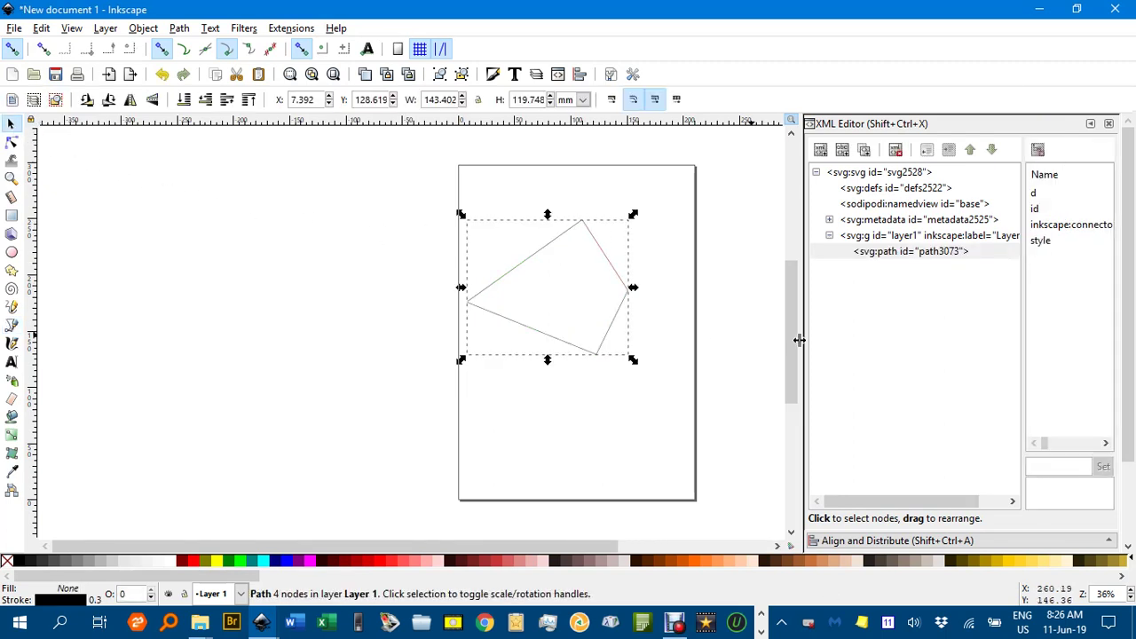
# Step: Close the docks, try a pattern fill on the path, then undo it to keep it unfilled
pyautogui.click(1110, 124)
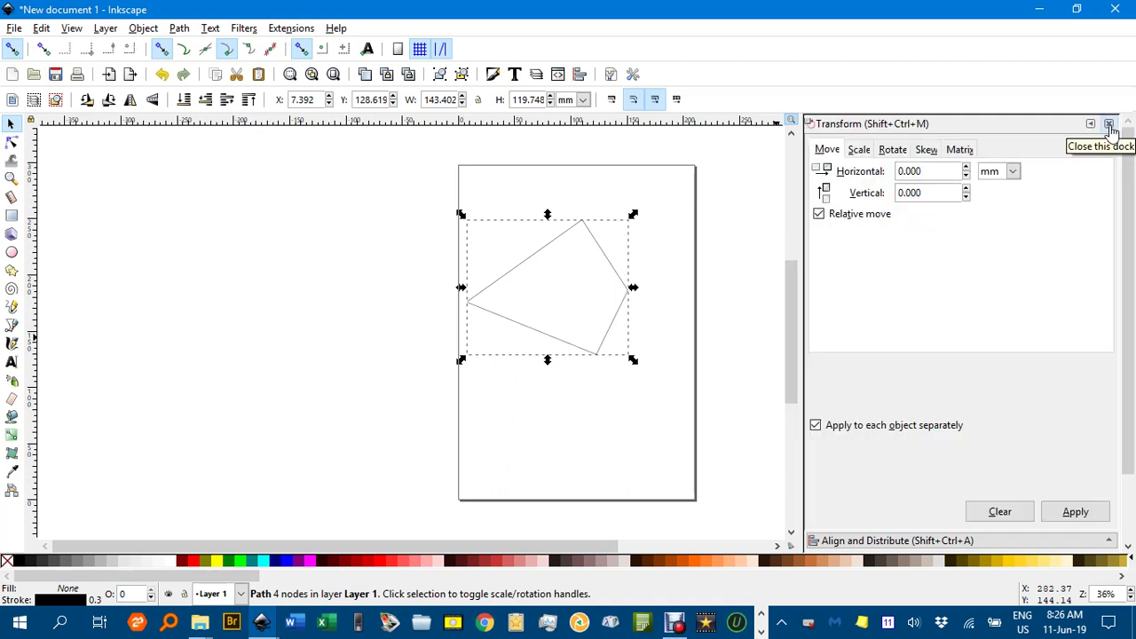
pyautogui.click(1110, 124)
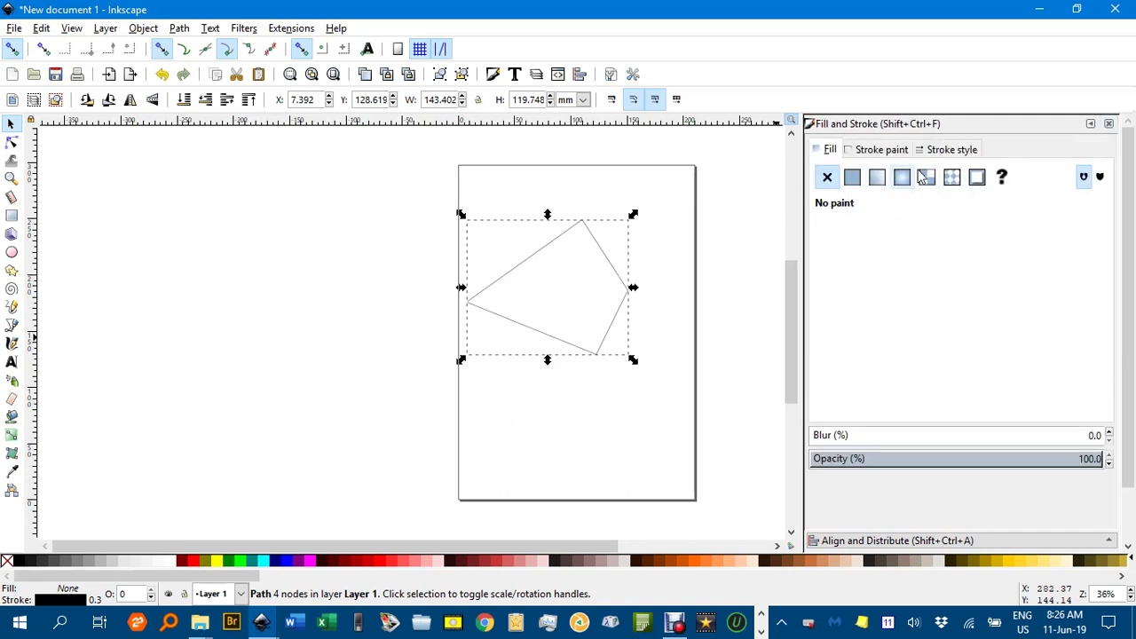
pyautogui.click(952, 180)
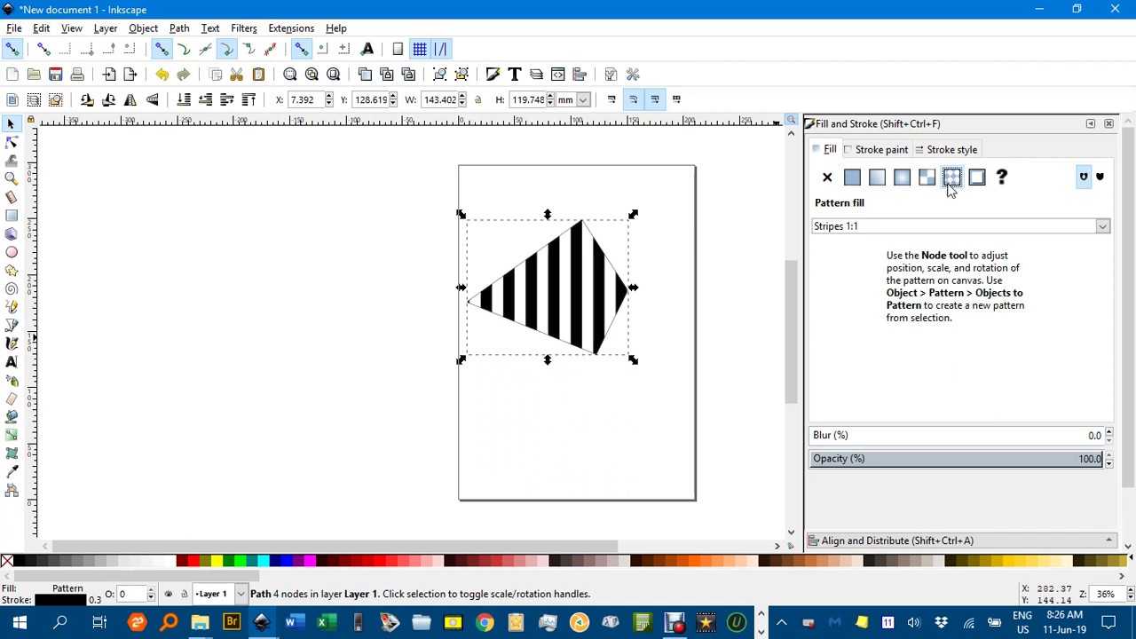
pyautogui.click(1105, 228)
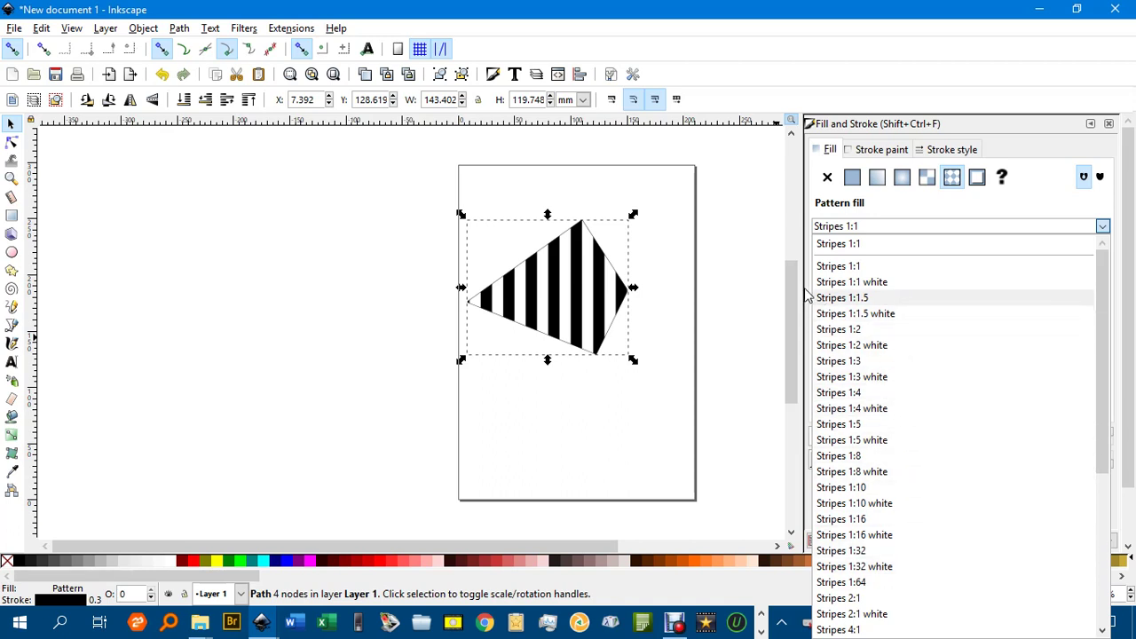
pyautogui.click(736, 291)
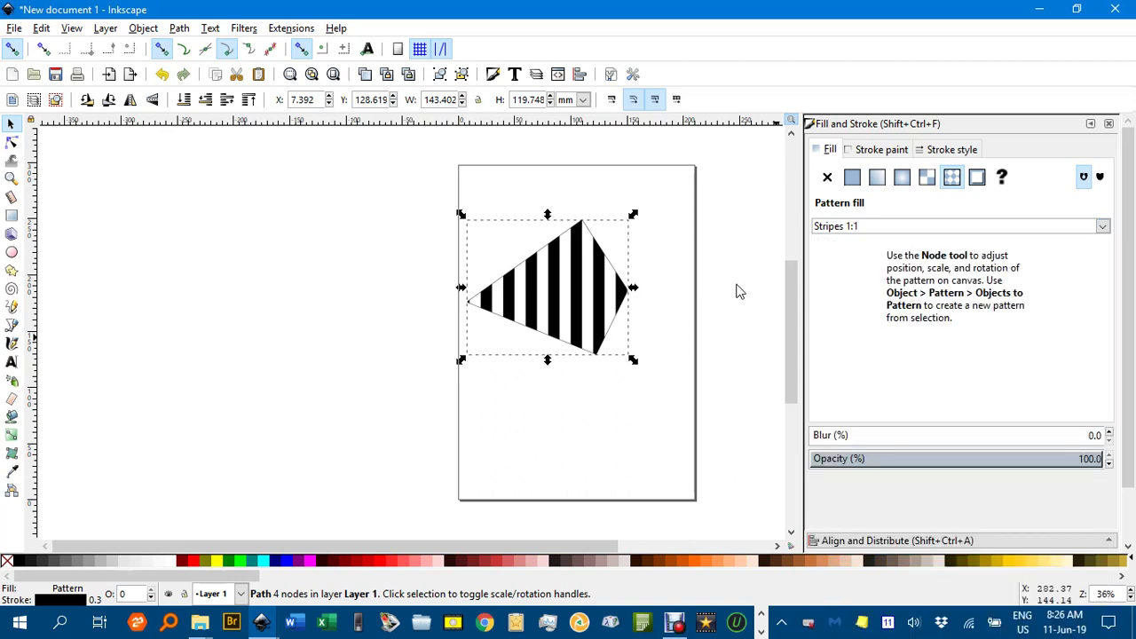
pyautogui.hotkey('ctrl', 'z')
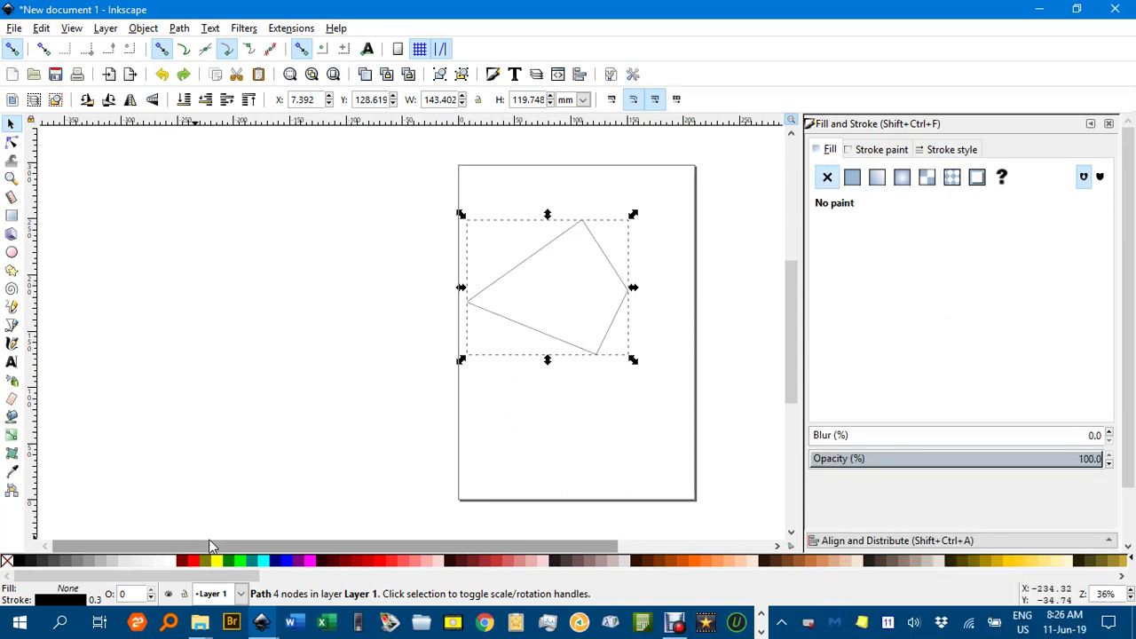
# Step: Select and copy the green Pattern4172 swatch in Coloured dot pattern fills.svg
pyautogui.moveTo(263, 627)
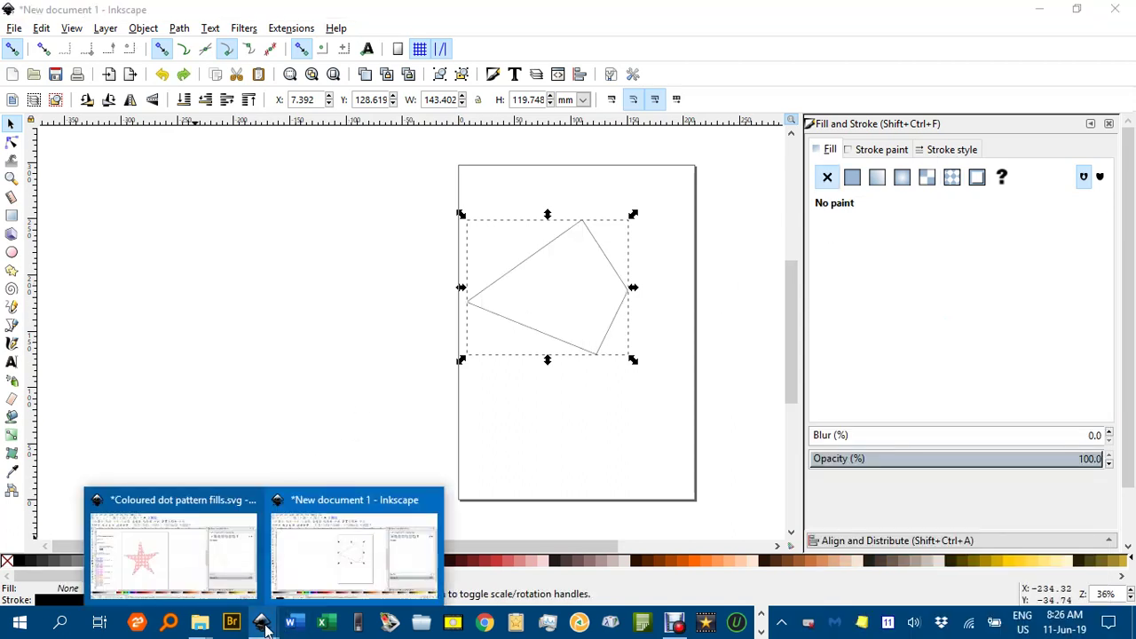
pyautogui.click(185, 558)
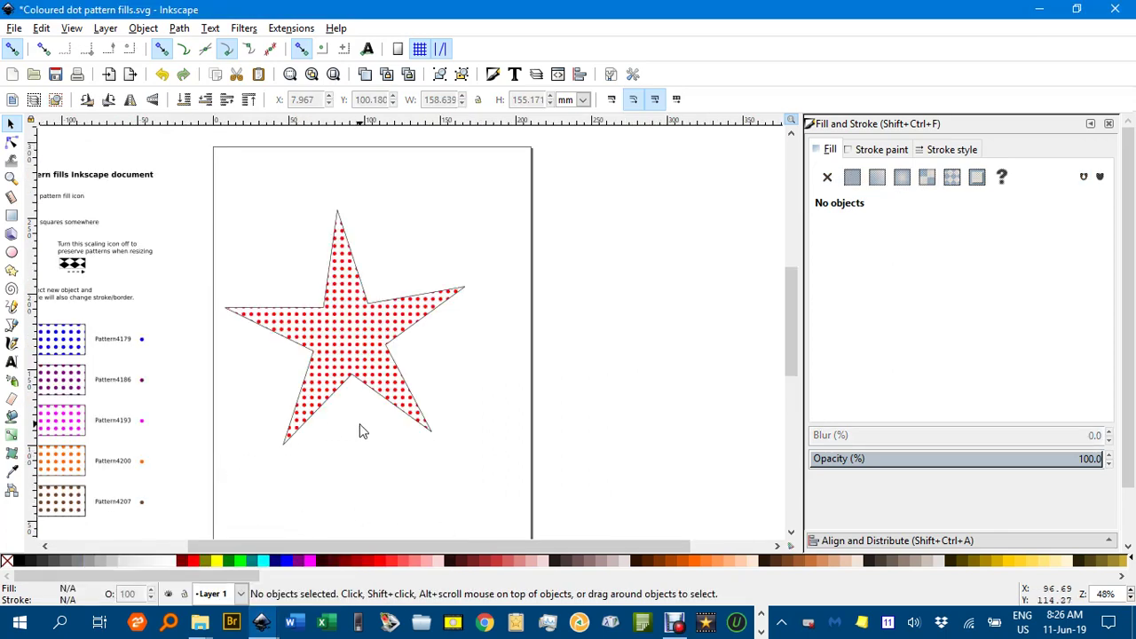
pyautogui.moveTo(360, 431); pyautogui.dragTo(493, 416)
pyautogui.moveTo(364, 417); pyautogui.dragTo(401, 399)
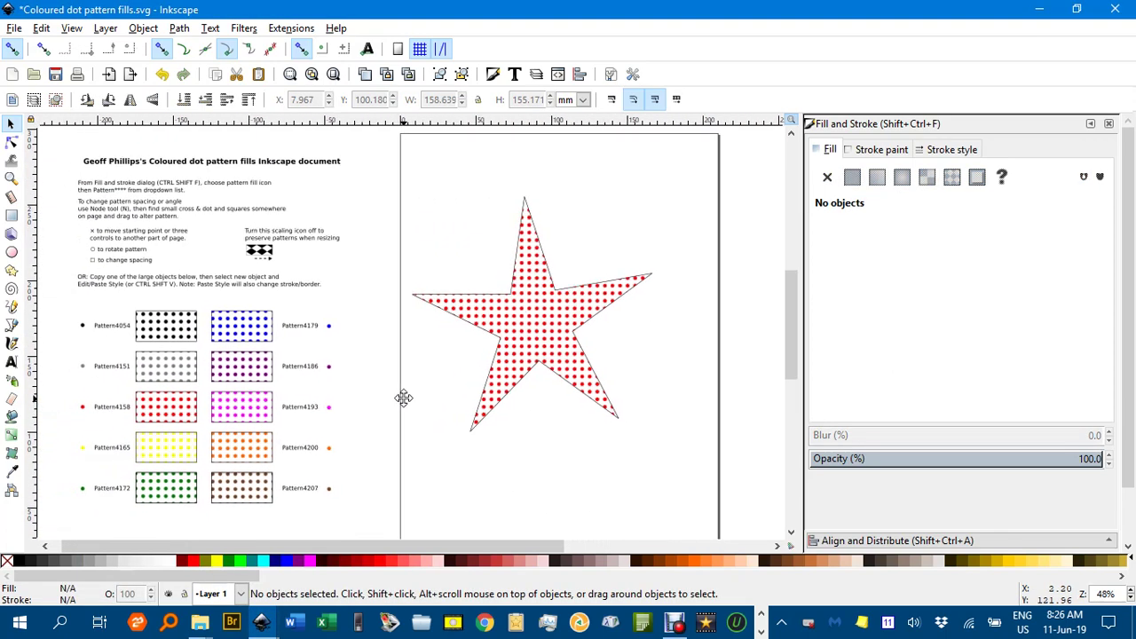
pyautogui.click(187, 493)
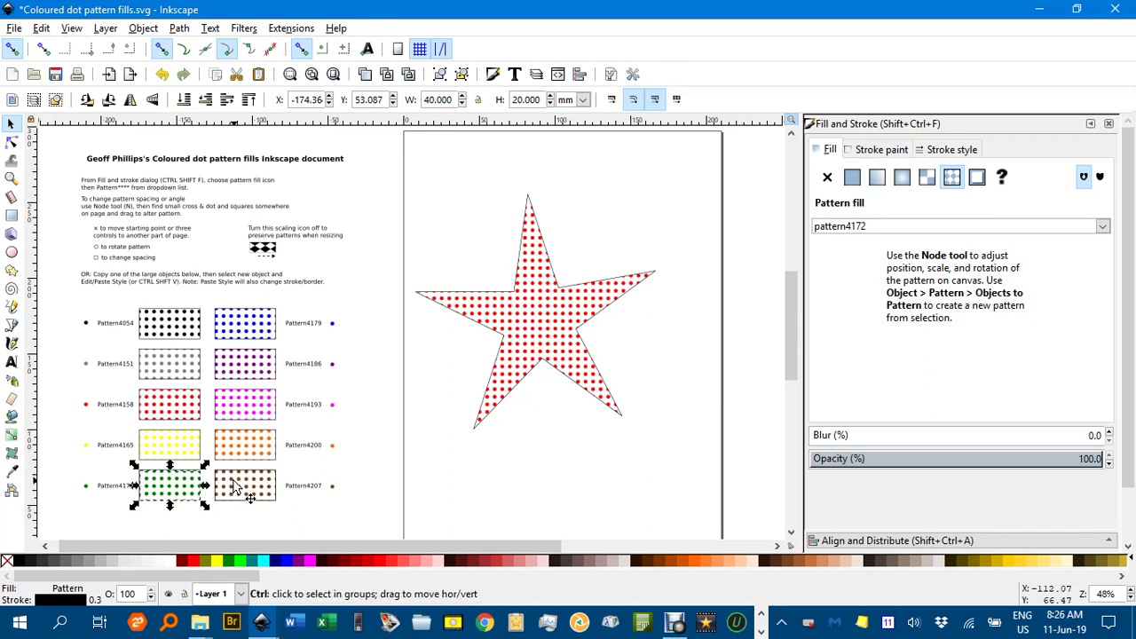
# Step: Paste the 40 × 20 mm green-dotted swatch beside the page in New document 1
pyautogui.moveTo(475, 497); pyautogui.dragTo(429, 406)
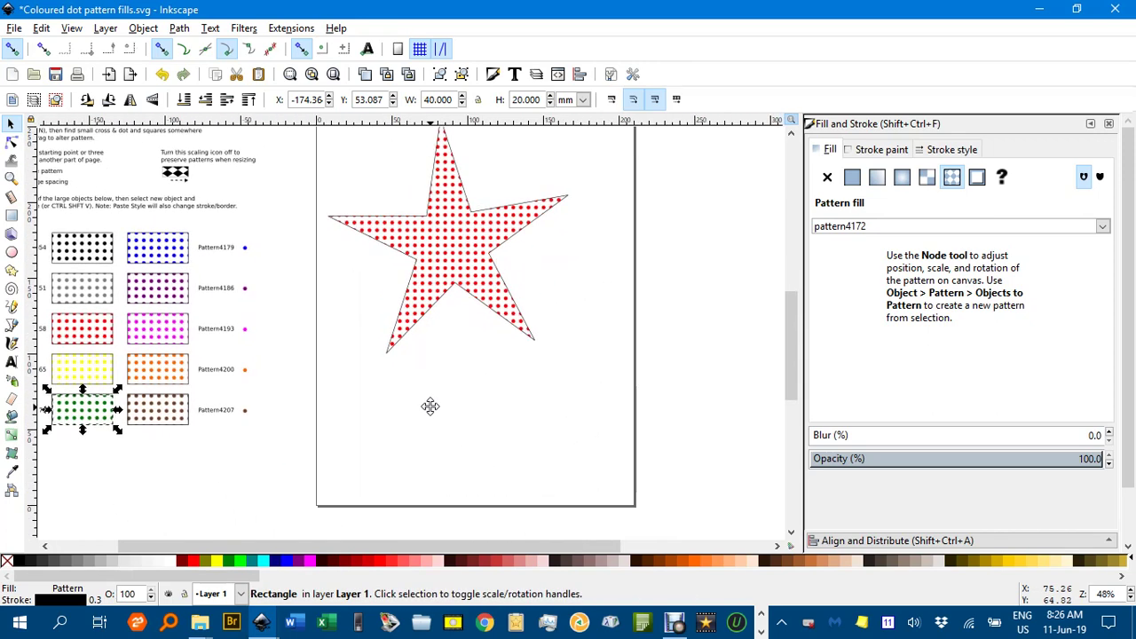
pyautogui.moveTo(261, 622)
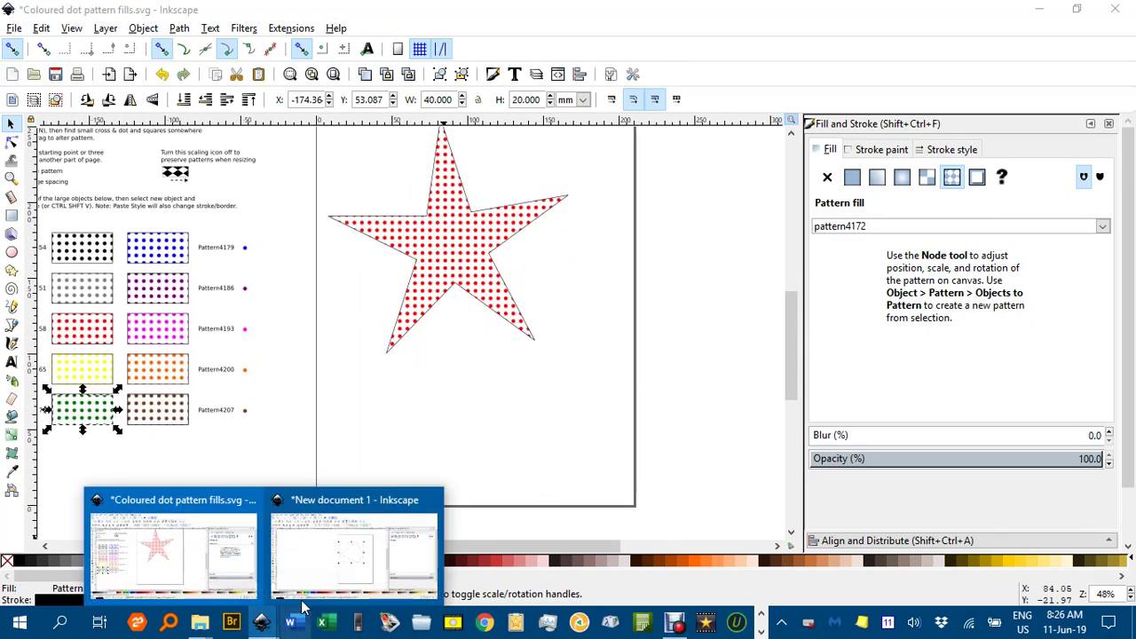
pyautogui.click(367, 568)
pyautogui.click(296, 326)
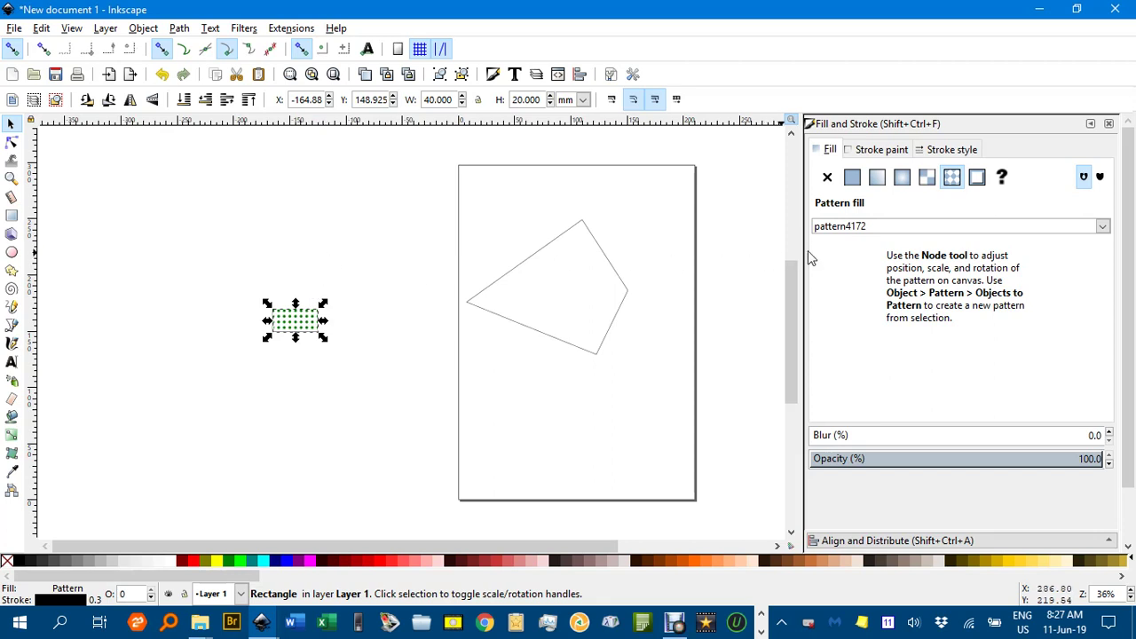
# Step: Give the quadrilateral path the green pattern4172 dot fill, then deselect it
pyautogui.click(667, 236)
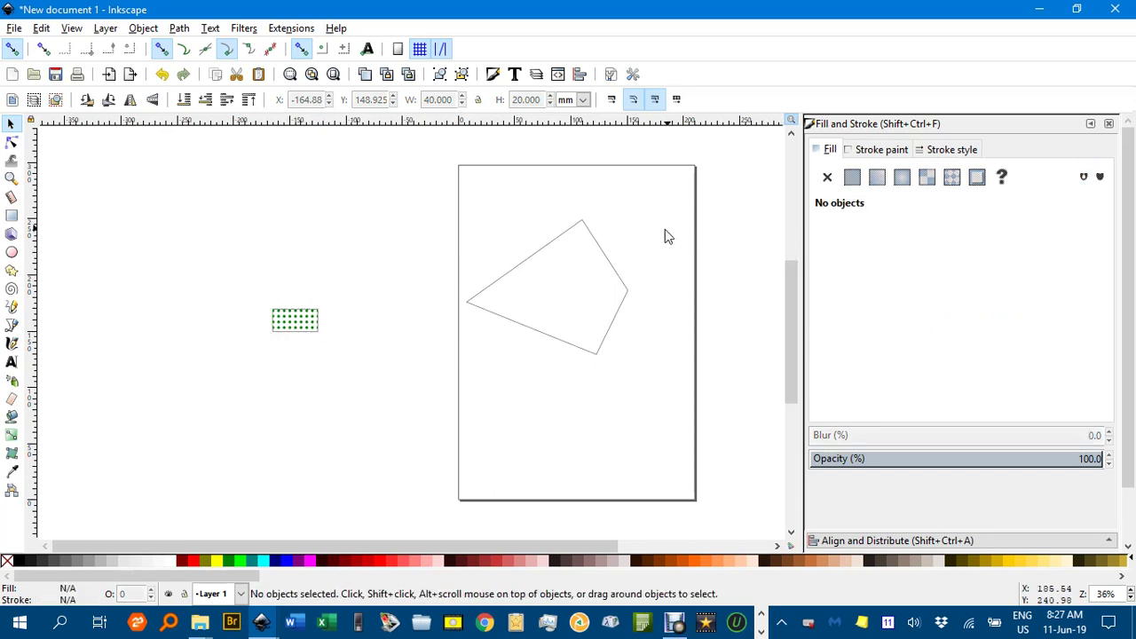
pyautogui.click(603, 258)
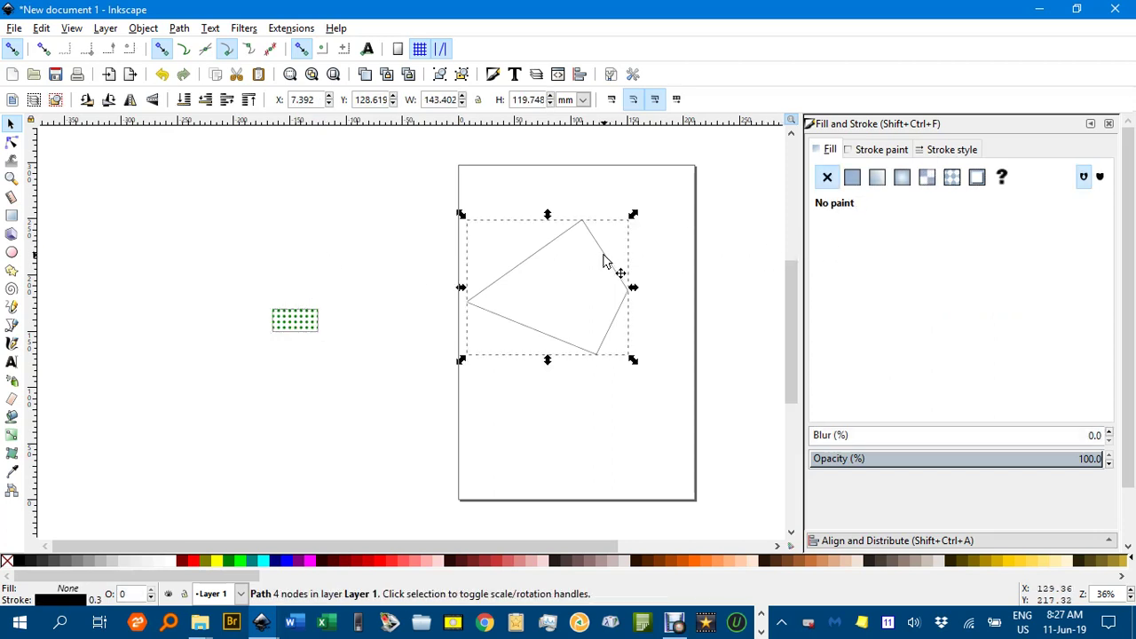
pyautogui.click(952, 179)
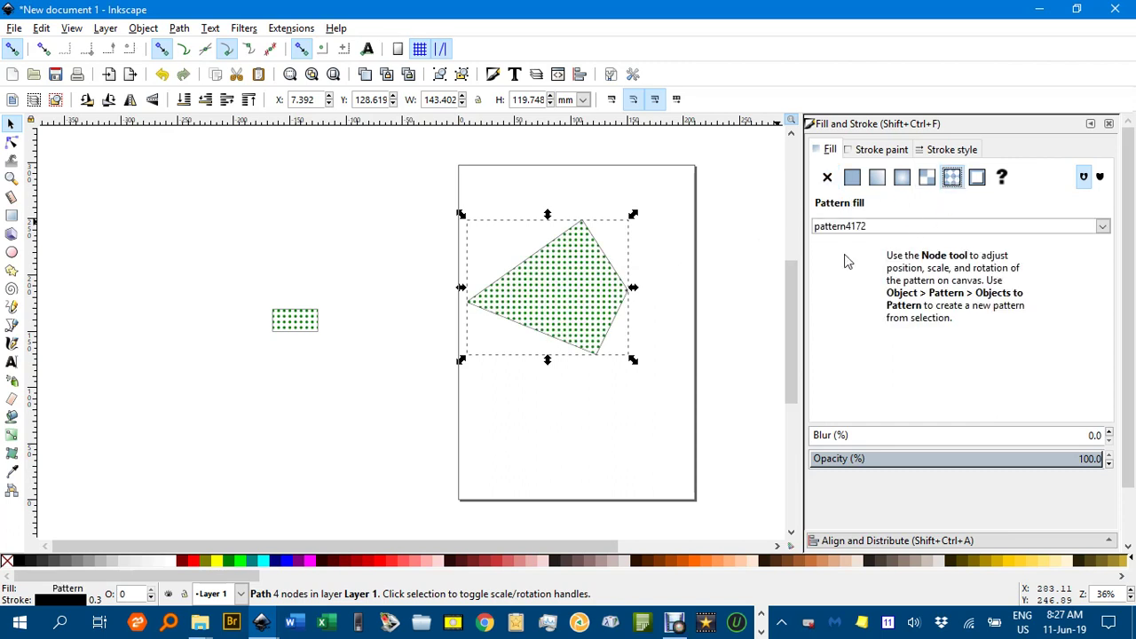
pyautogui.click(1101, 228)
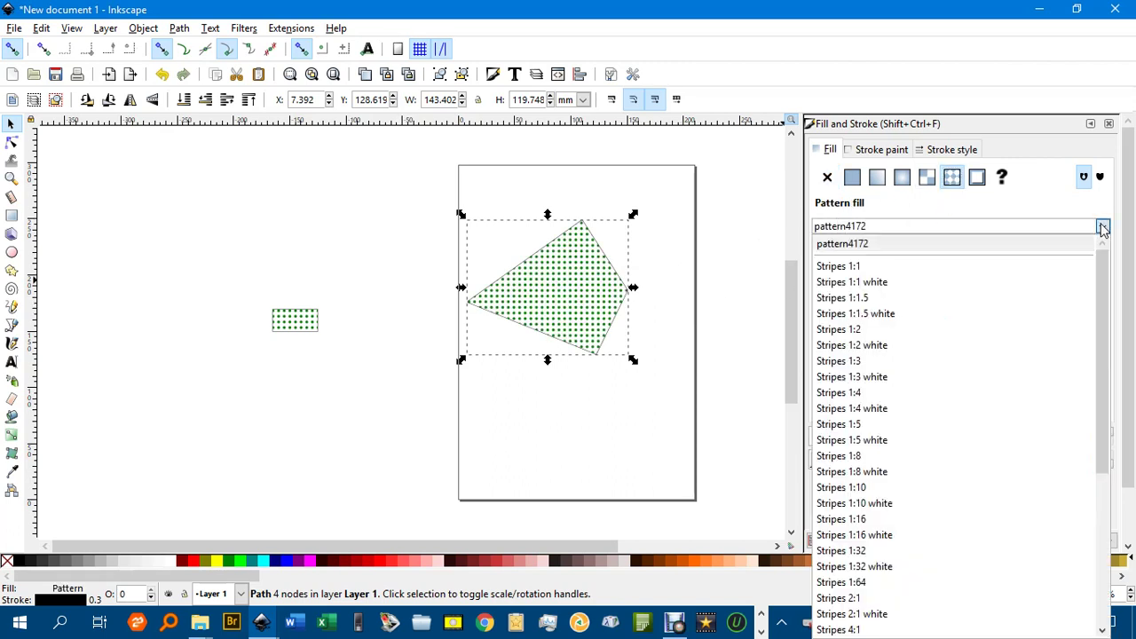
pyautogui.click(684, 228)
pyautogui.click(400, 213)
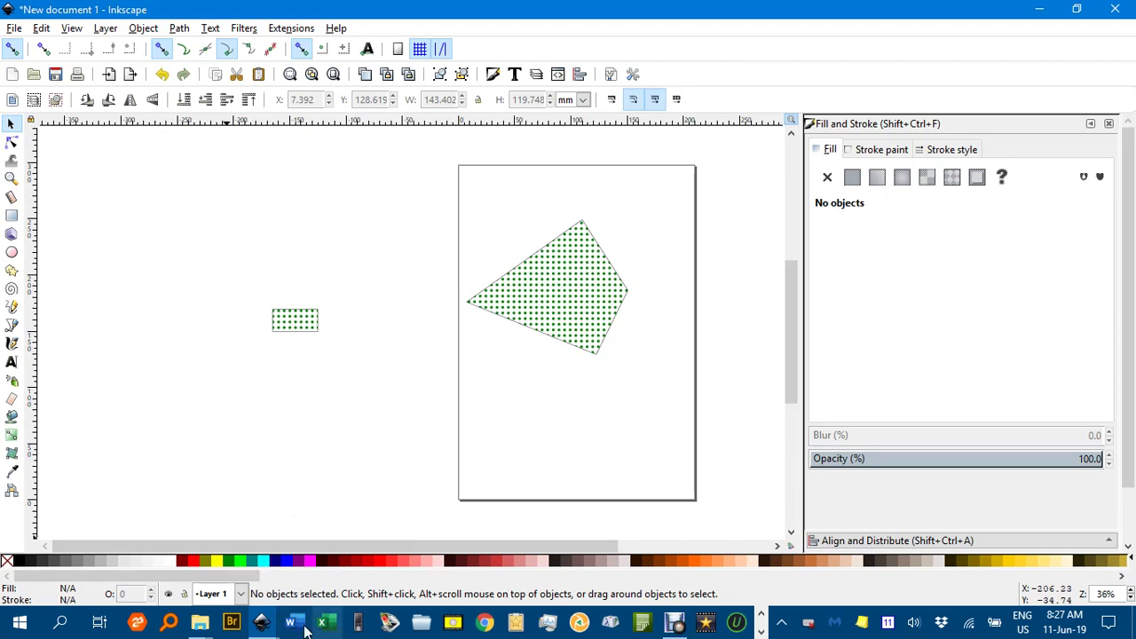
# Step: Switch to Coloured dot pattern fills.svg, zoom to 136%, and bring swatches Pattern4151–Pattern4165 into view
pyautogui.moveTo(262, 624)
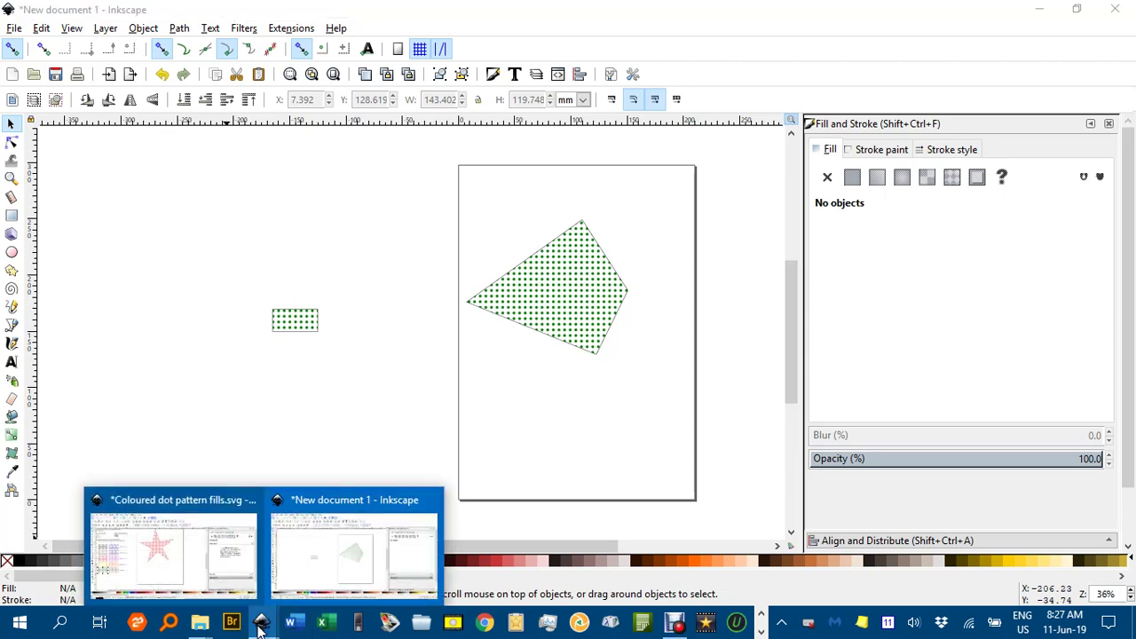
pyautogui.click(181, 557)
pyautogui.scroll(3, 480, 408)
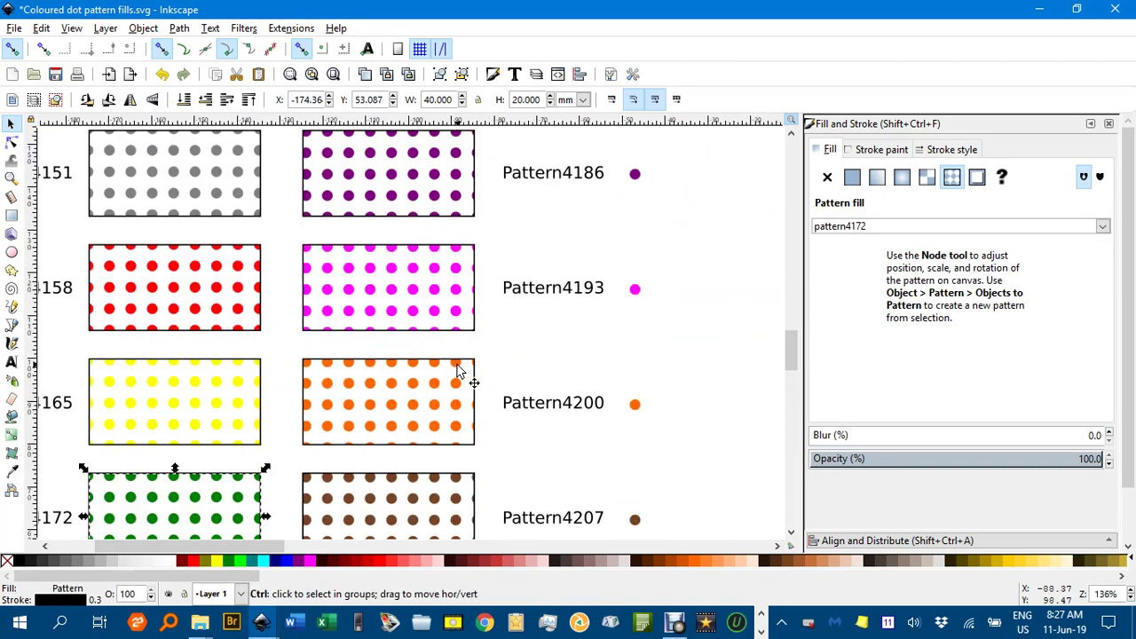
pyautogui.moveTo(459, 362); pyautogui.dragTo(611, 424)
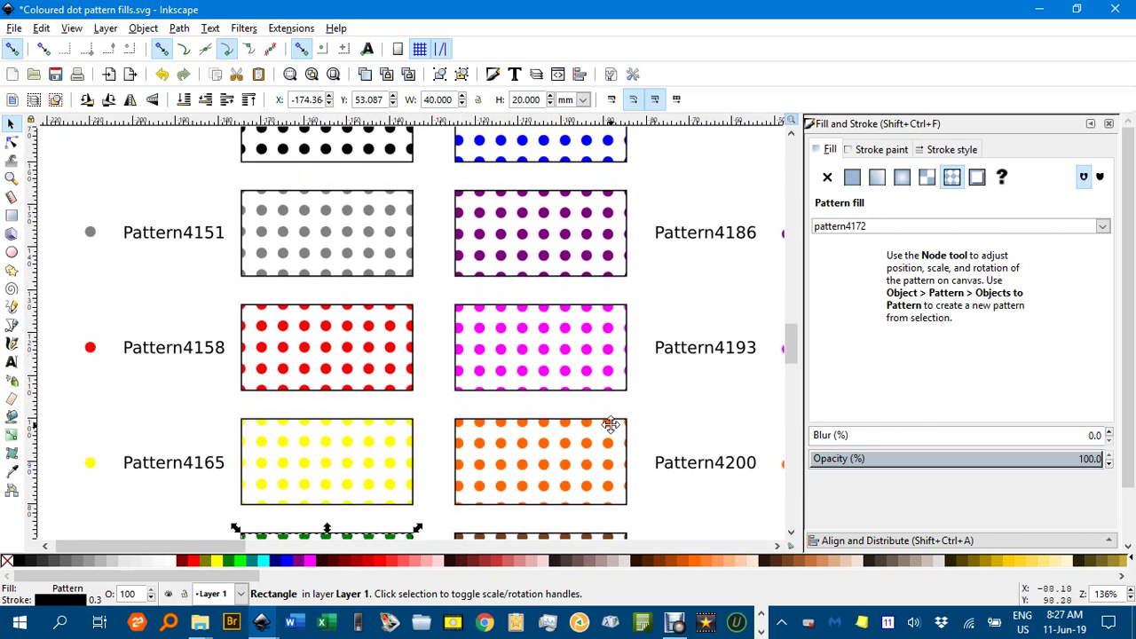